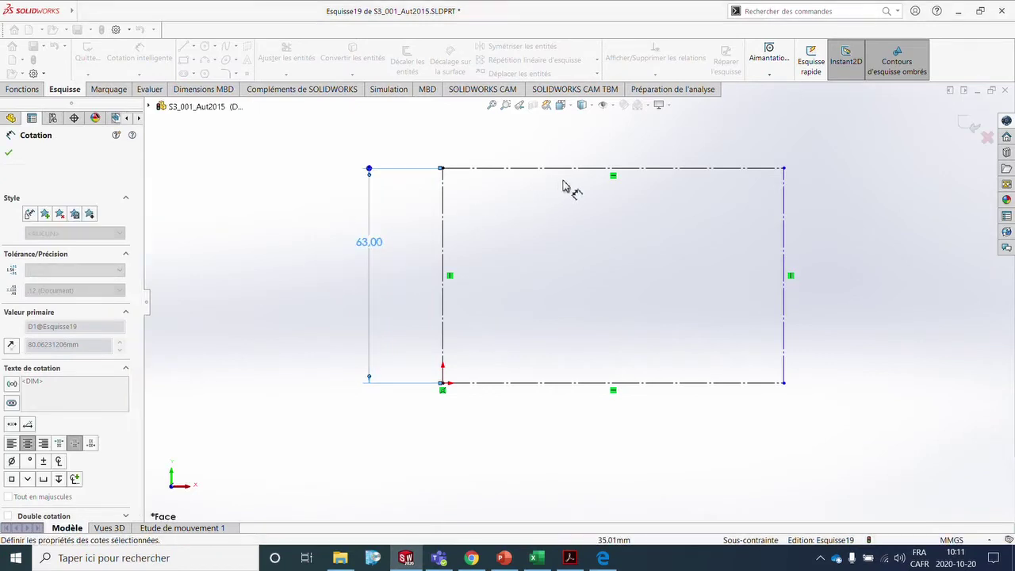
# Step: Dimension the width of the construction rectangle and set it to 98 mm
pyautogui.click(575, 168)
pyautogui.click(587, 134)
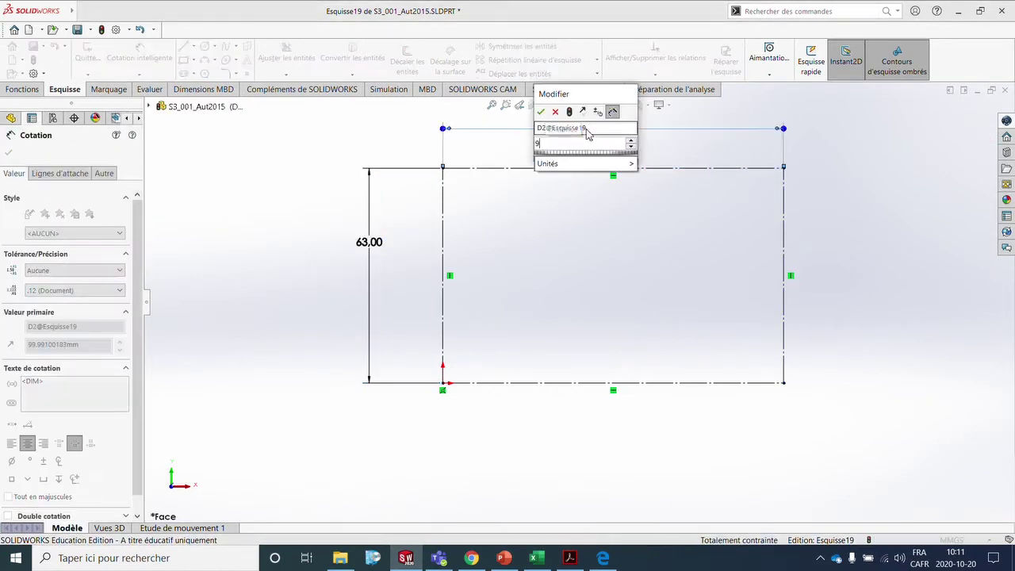
pyautogui.write('9')
pyautogui.press('Return')
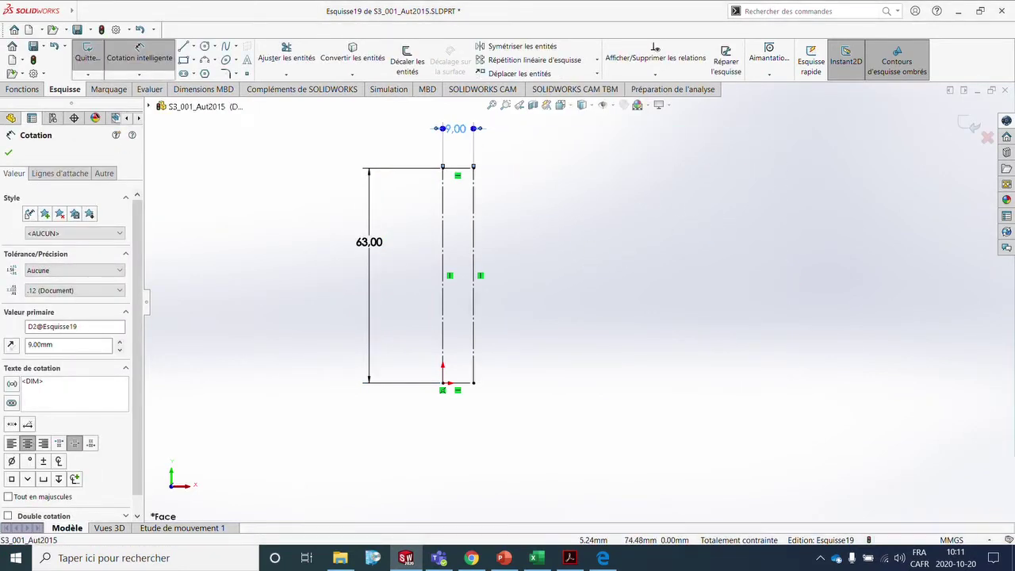
pyautogui.press('Escape')
pyautogui.doubleClick(463, 128)
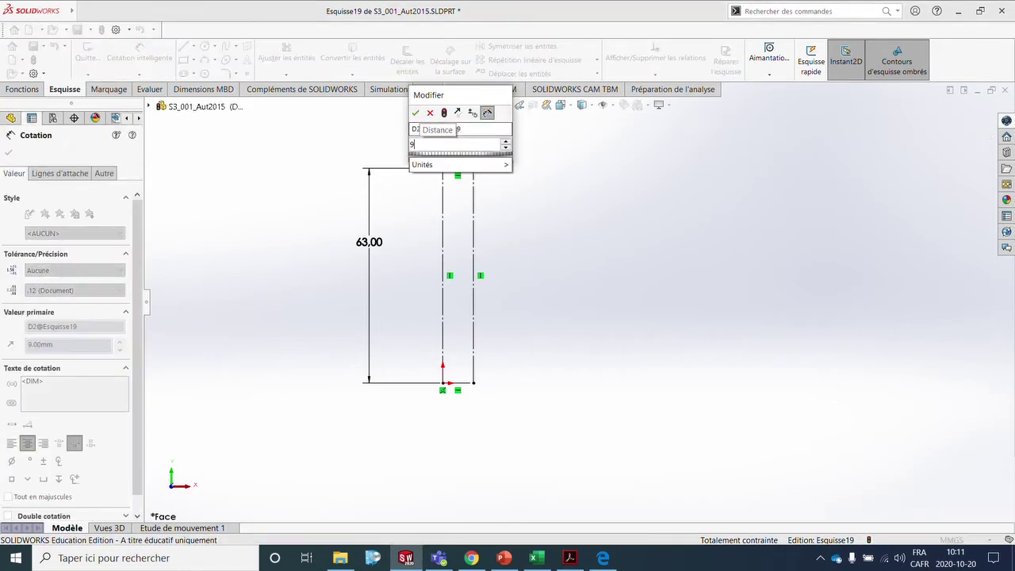
pyautogui.press('Return')
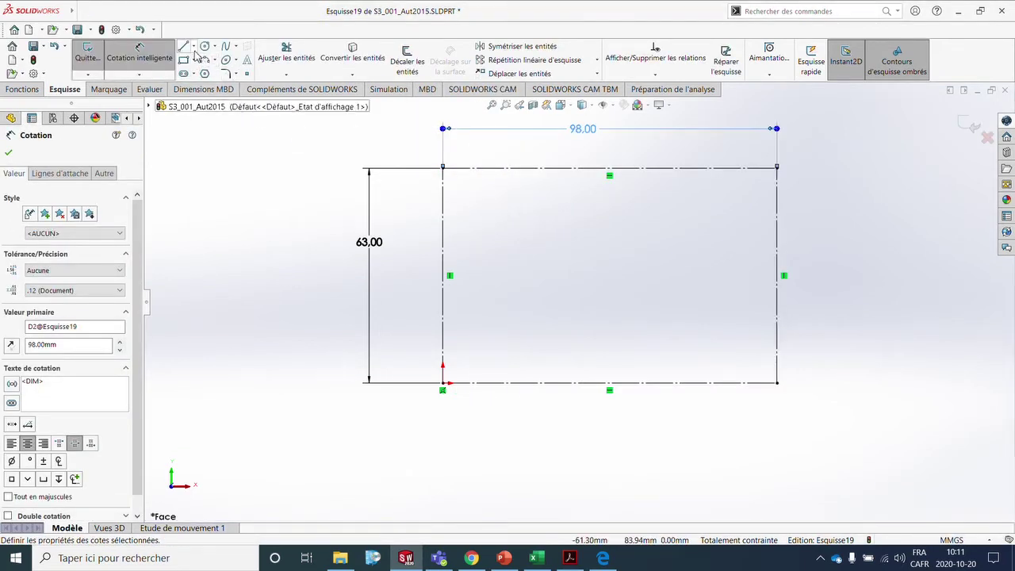
# Step: Draw profile lines from the origin along the rectangle's lower edge, with a notch about 5.6 mm high, and partway up the right edge
pyautogui.click(193, 47)
pyautogui.click(203, 59)
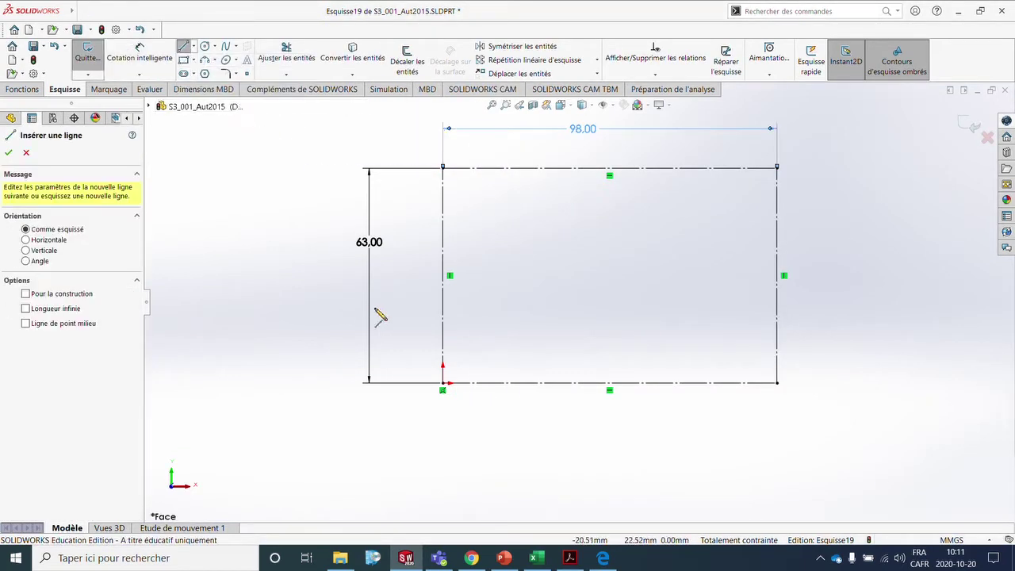
pyautogui.click(443, 384)
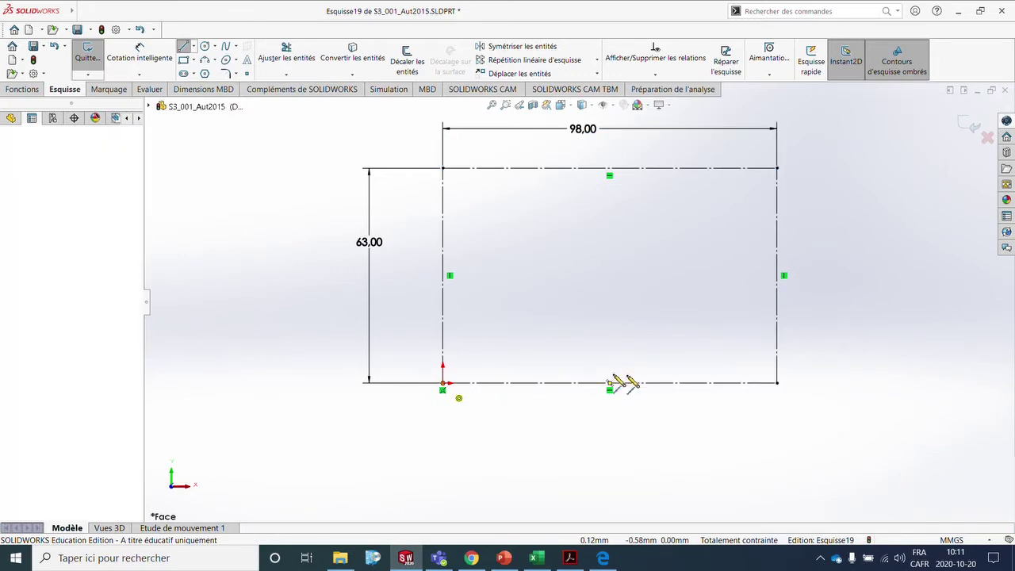
pyautogui.click(664, 383)
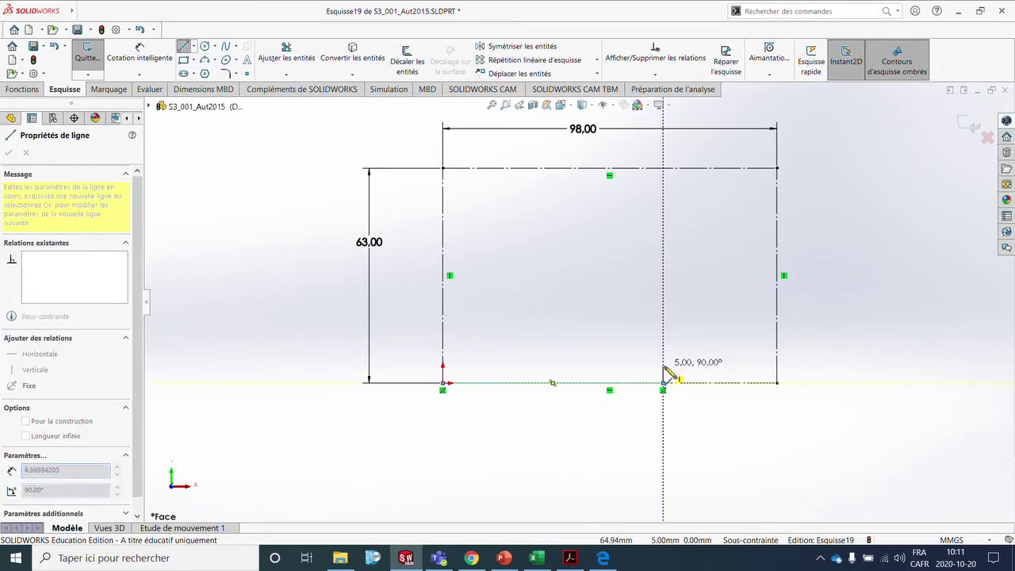
pyautogui.click(715, 365)
pyautogui.click(715, 384)
pyautogui.click(777, 384)
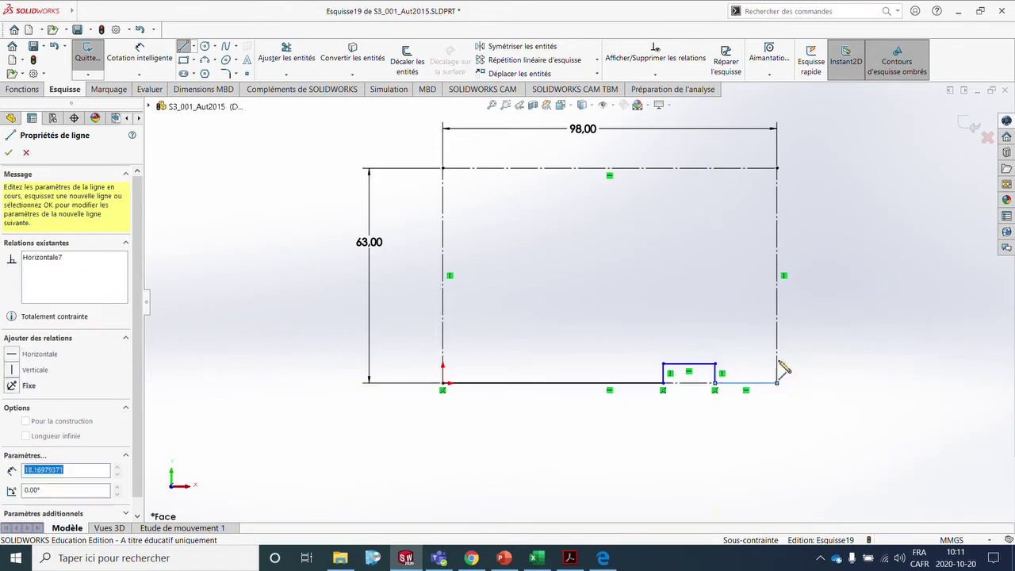
pyautogui.click(777, 224)
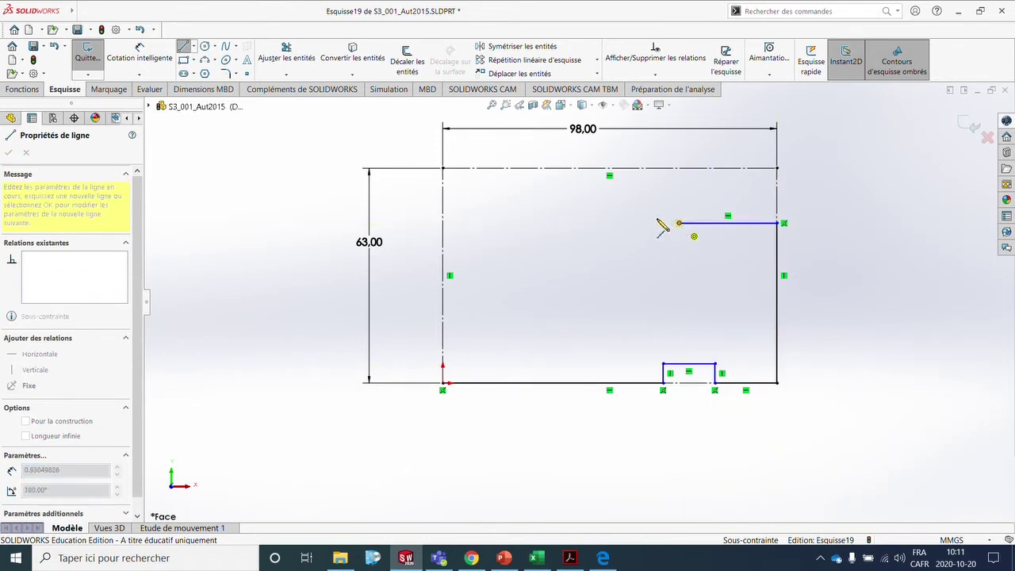
# Step: Continue the profile inward with a horizontal line, a tangent arc of about 6 mm radius, a vertical line to the upper edge and a line along it
pyautogui.press('a')
pyautogui.click(660, 204)
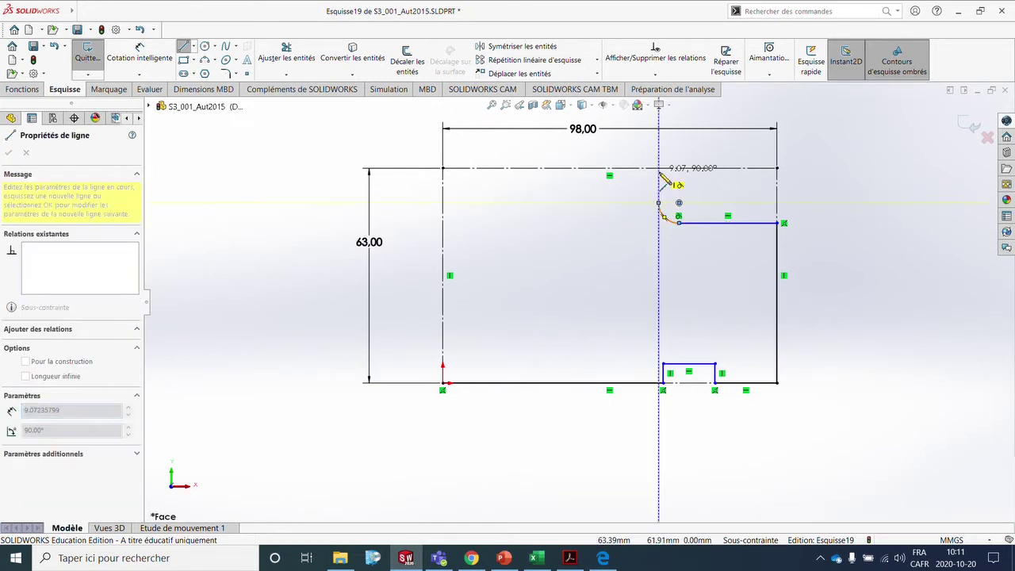
pyautogui.click(658, 169)
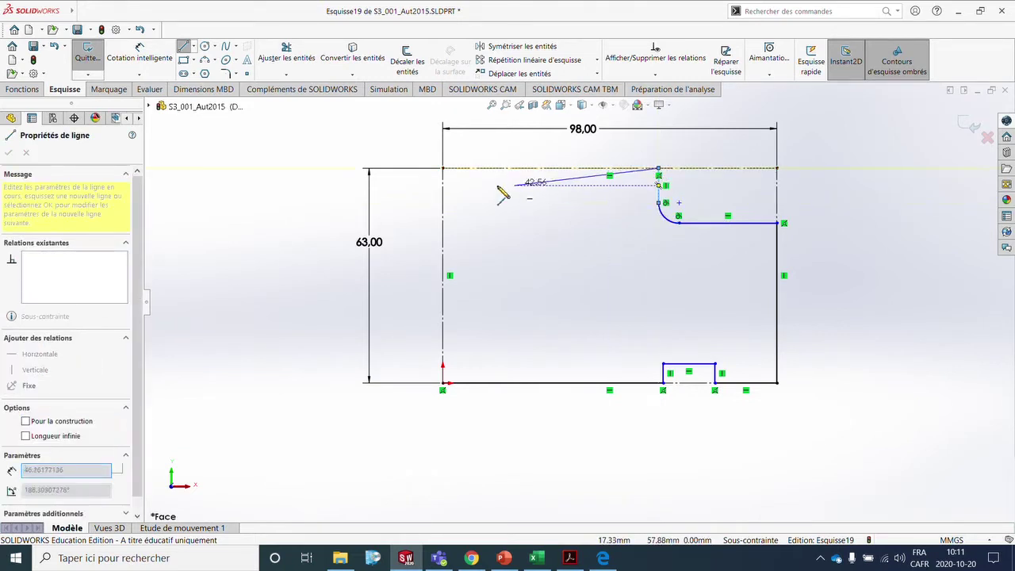
pyautogui.click(540, 168)
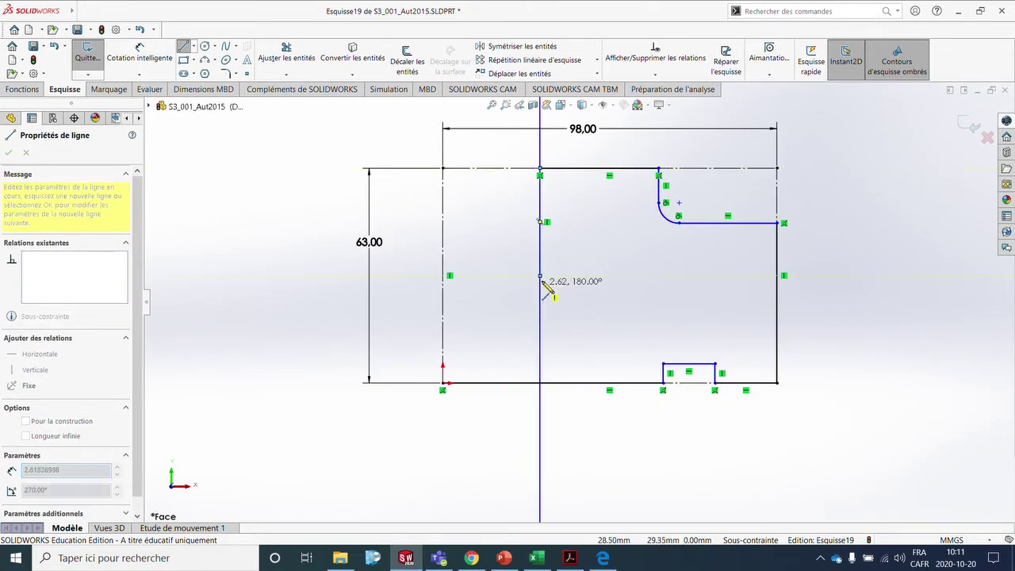
# Step: Draw a vertical line down to mid-height and a large tangent arc to the rectangle's left edge, and close the profile at the origin
pyautogui.click(540, 275)
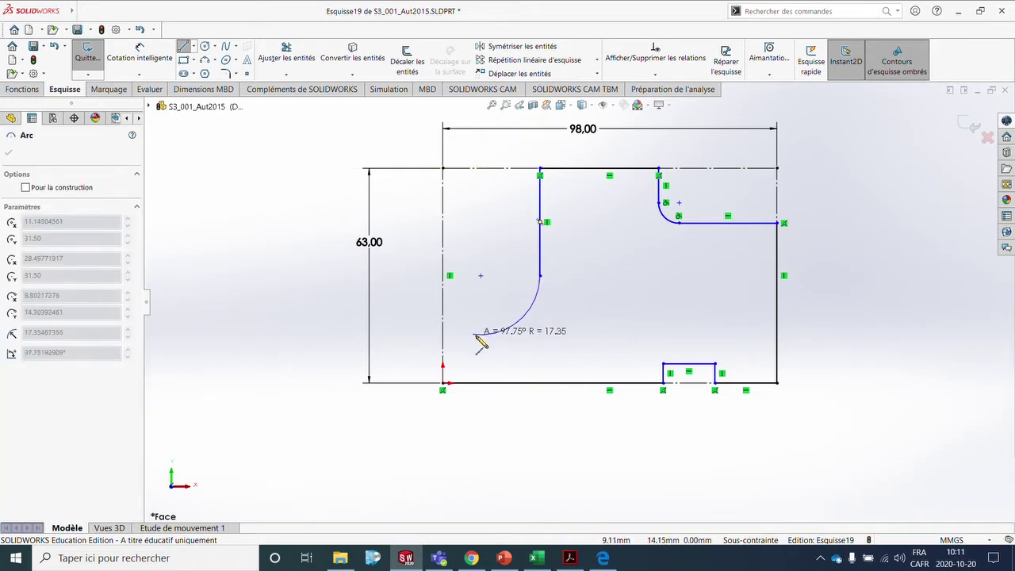
pyautogui.click(442, 342)
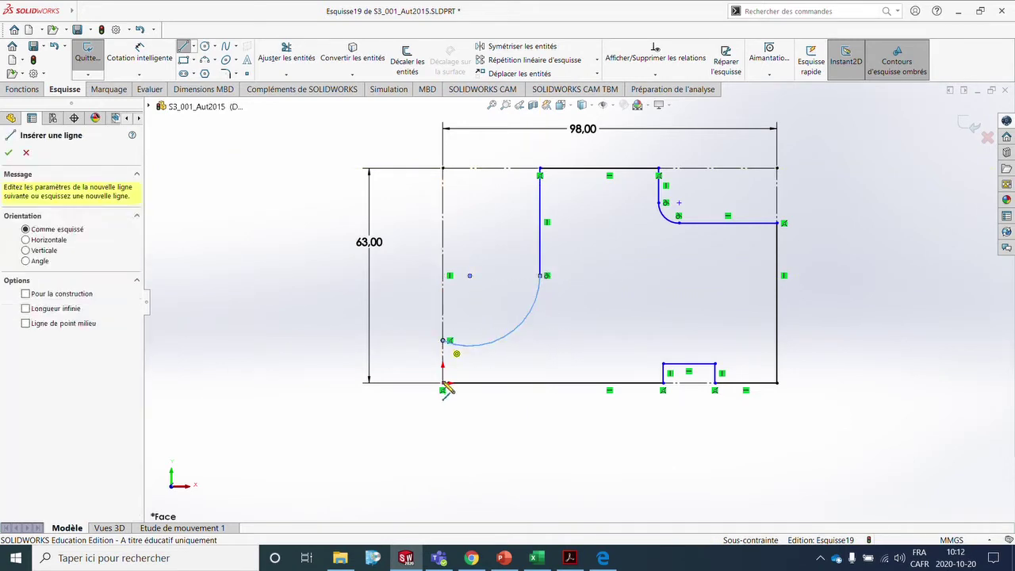
pyautogui.click(443, 383)
pyautogui.press('Escape')
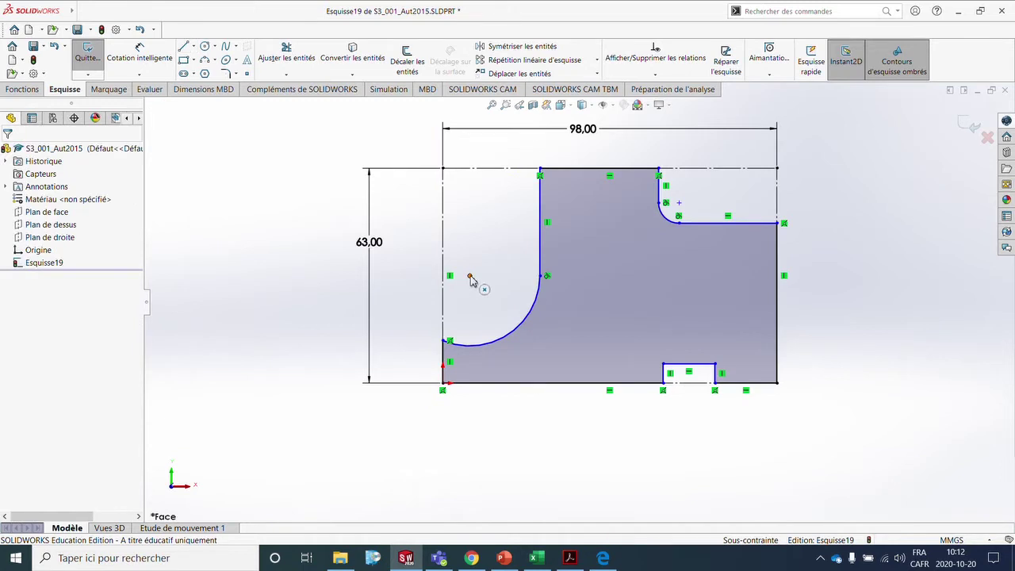
# Step: Move the large arc's centre outside the rectangle's left edge and dimension its distance from that edge as 3 mm
pyautogui.moveTo(470, 278); pyautogui.dragTo(432, 272)
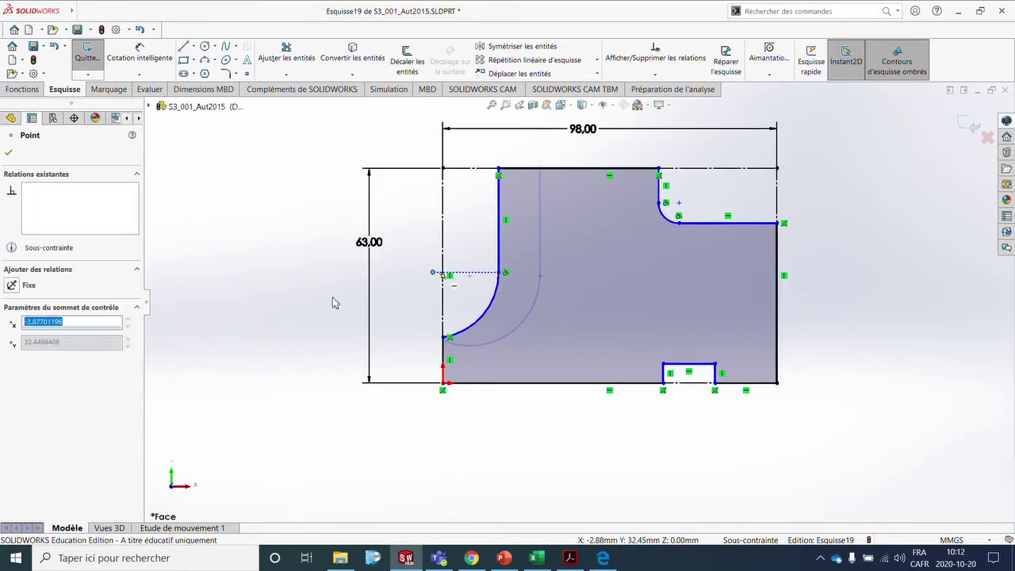
pyautogui.click(141, 60)
pyautogui.click(433, 272)
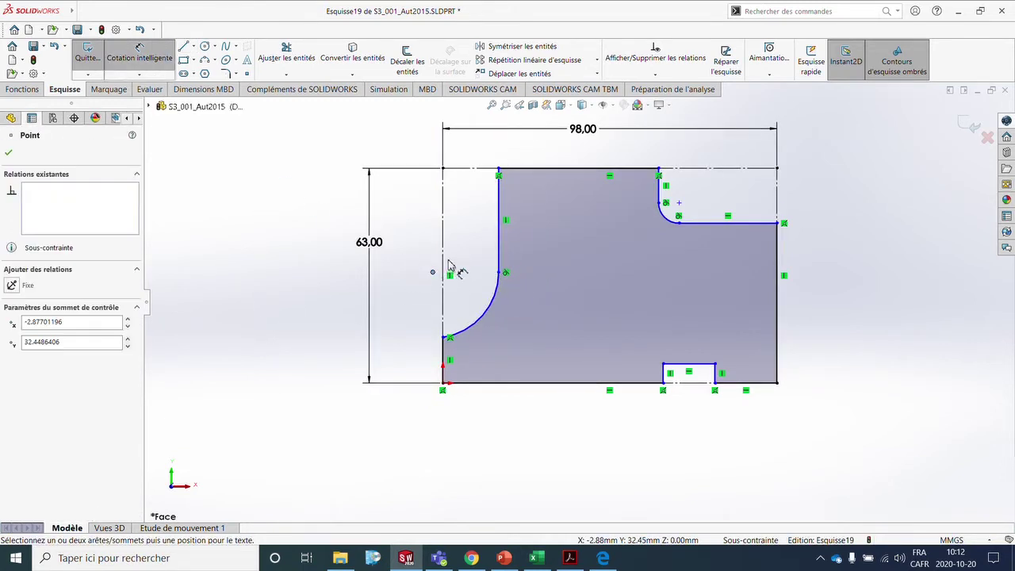
pyautogui.click(444, 262)
pyautogui.click(297, 208)
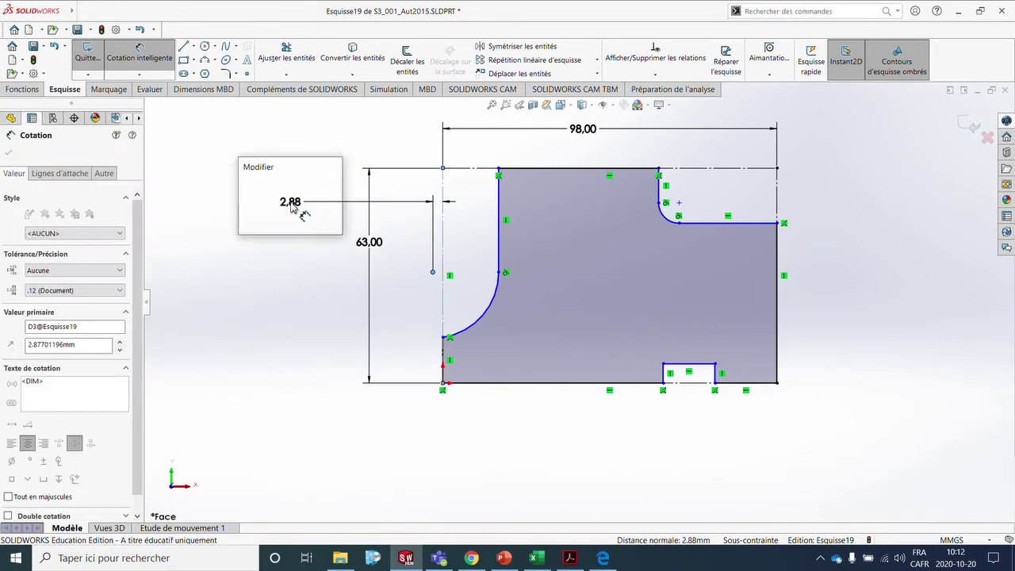
pyautogui.press('Return')
# Step: Dimension the height of the large arc's centre above the profile's bottom line as 35 mm
pyautogui.click(465, 384)
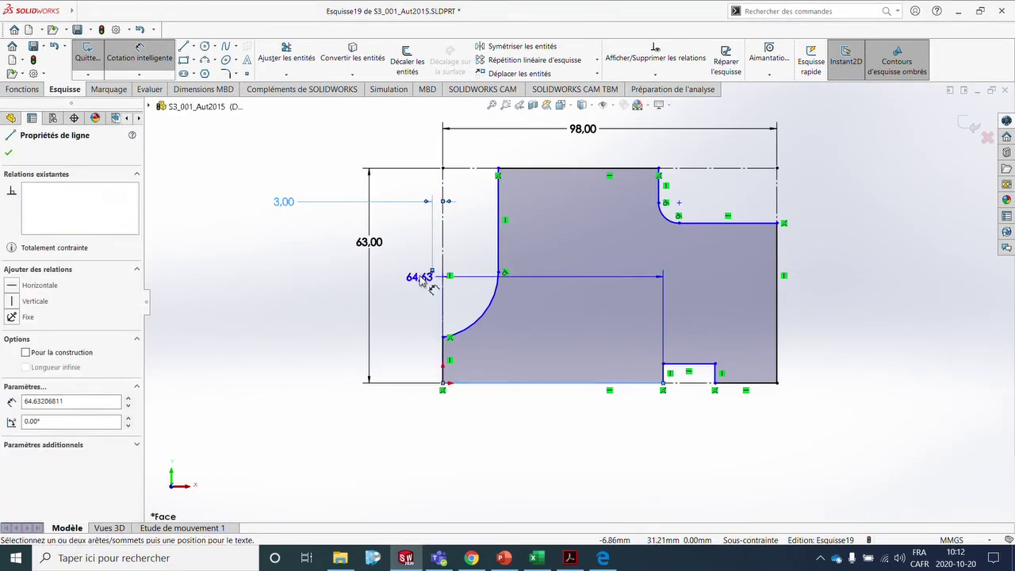
pyautogui.click(435, 278)
pyautogui.click(398, 324)
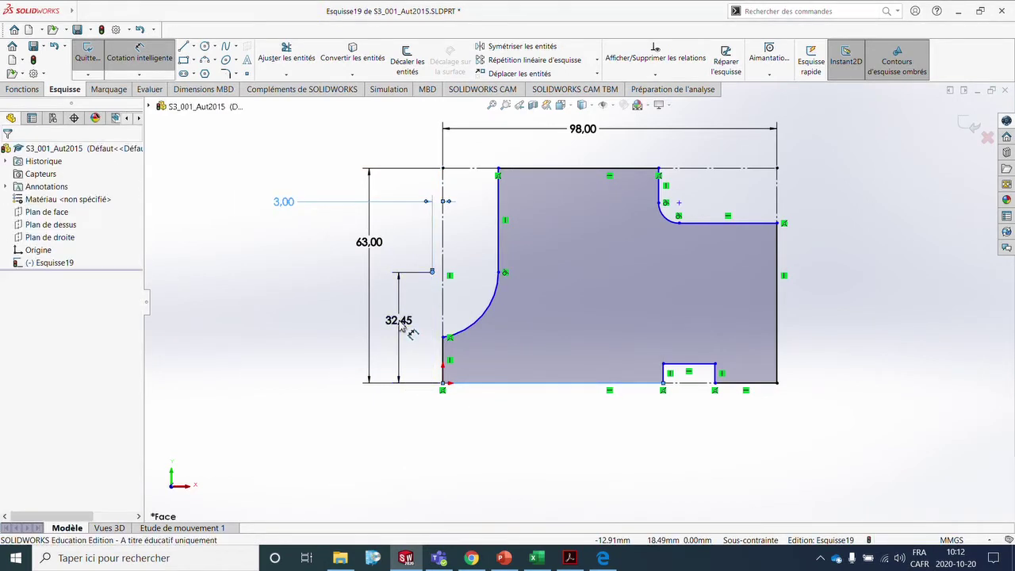
pyautogui.write('35')
pyautogui.press('Return')
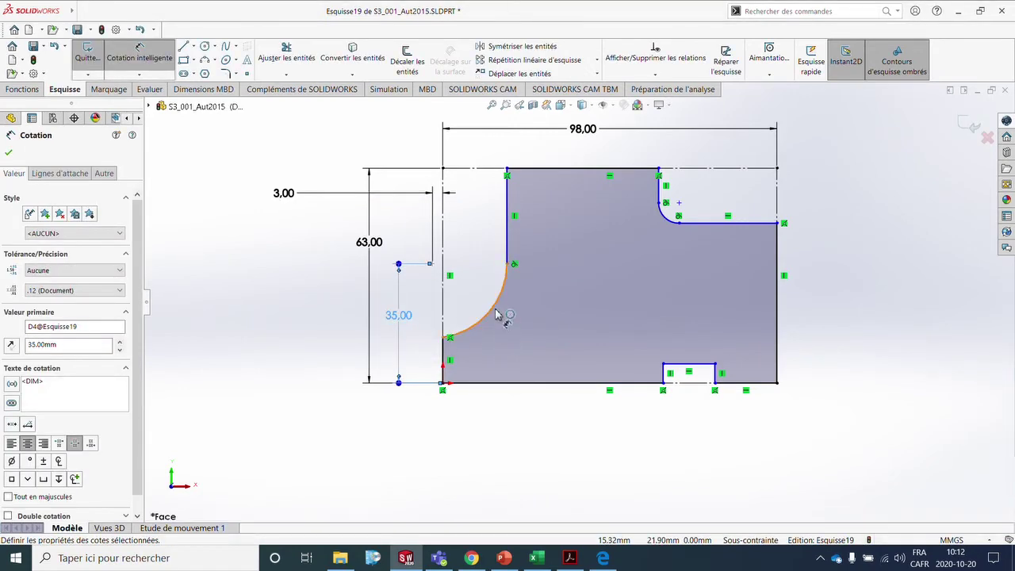
# Step: Dimension the large arc's radius as 32 mm
pyautogui.click(497, 312)
pyautogui.click(535, 341)
pyautogui.click(537, 340)
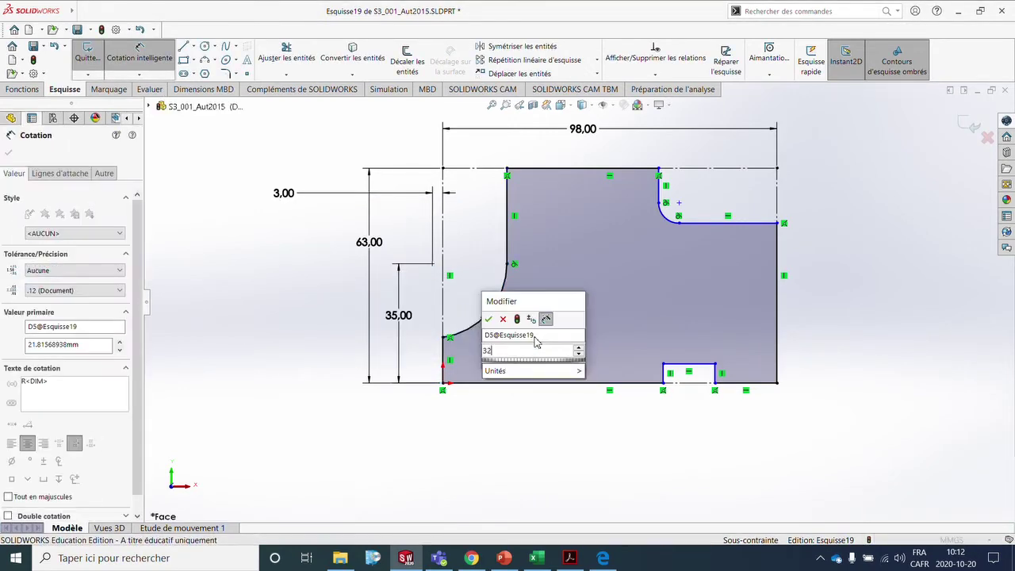
pyautogui.write('32')
pyautogui.press('Return')
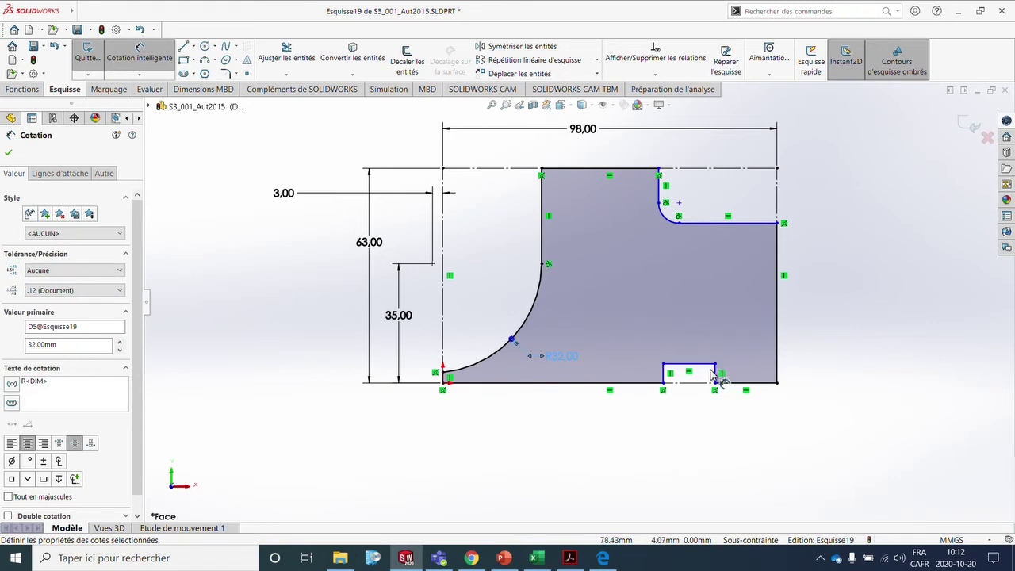
# Step: Dimension the distance from the bottom notch's left side to the profile's right edge as 39 mm
pyautogui.click(777, 371)
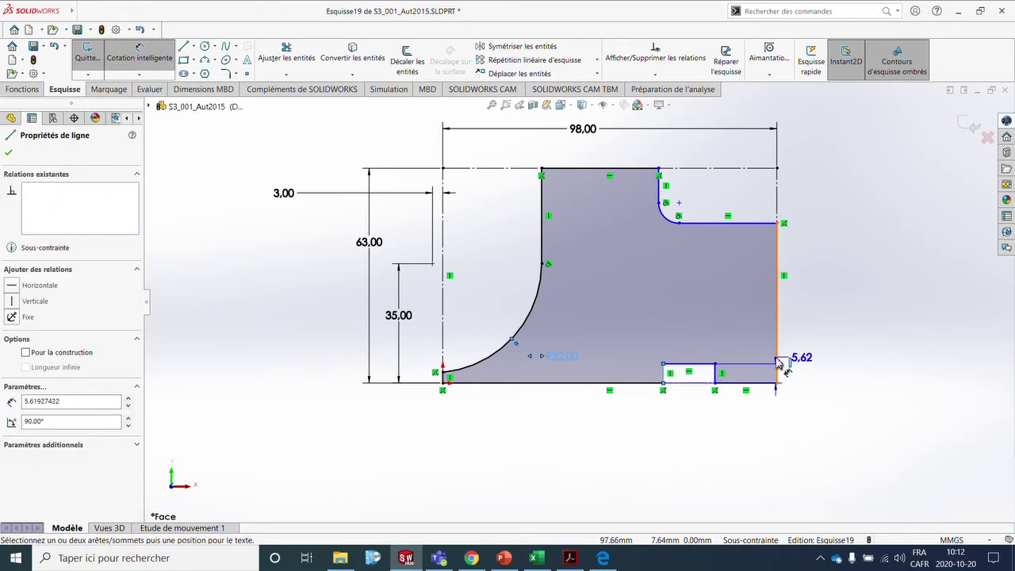
pyautogui.click(663, 373)
pyautogui.click(793, 419)
pyautogui.write('39')
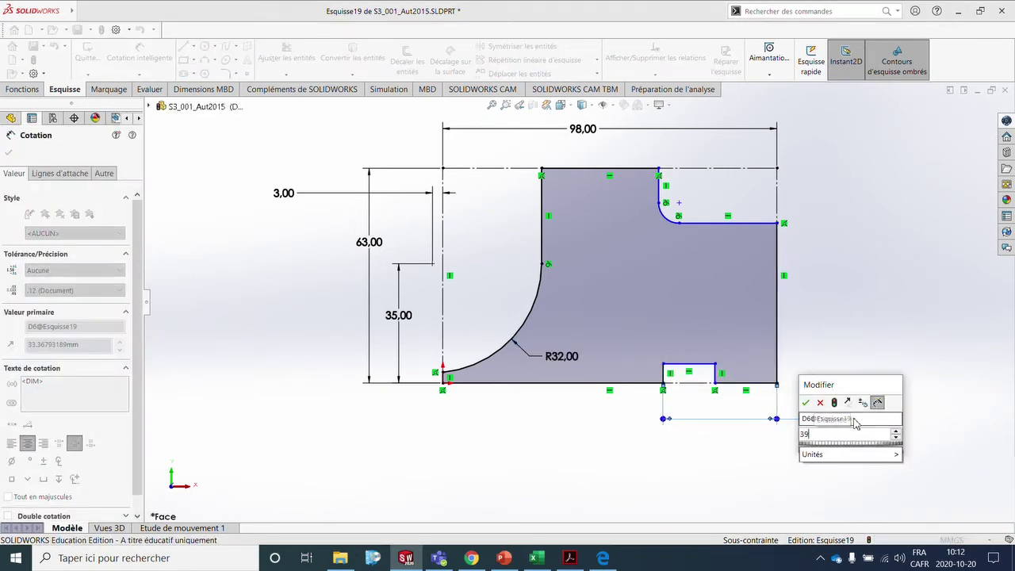
pyautogui.press('Return')
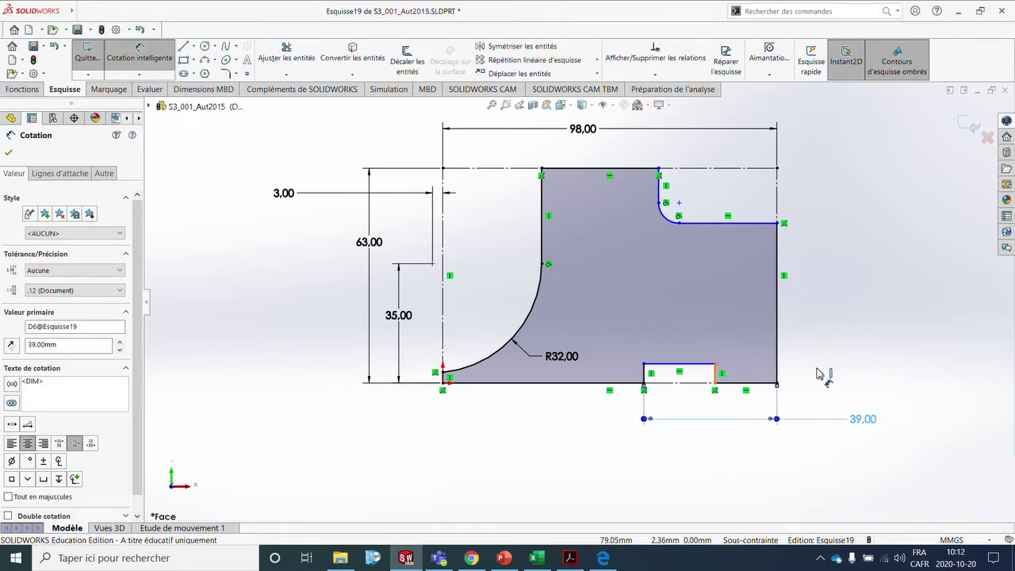
# Step: Dimension the bottom notch with a height of 5 mm and a width of 14 mm
pyautogui.click(716, 374)
pyautogui.click(880, 319)
pyautogui.write('6')
pyautogui.press('Return')
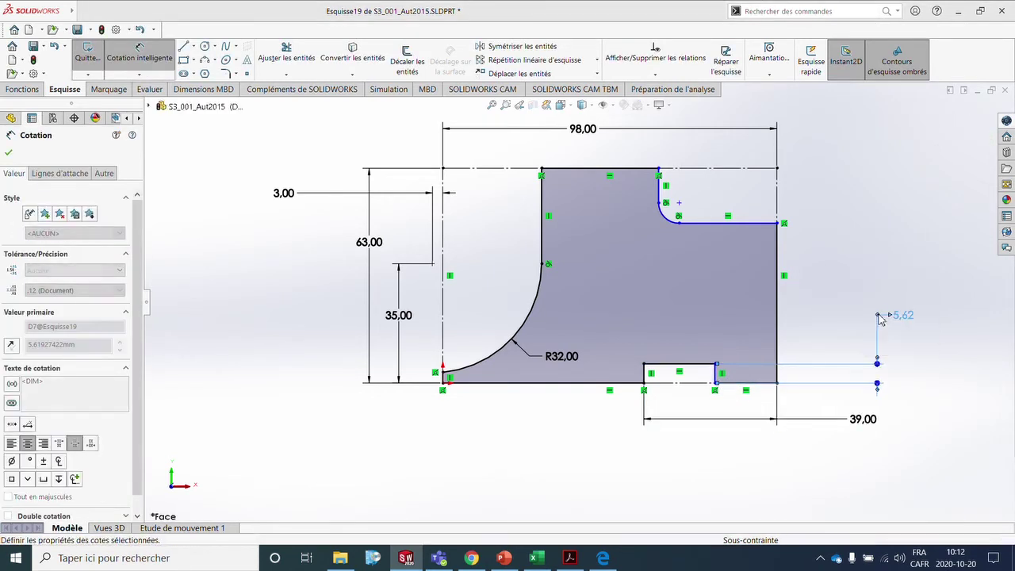
pyautogui.click(705, 365)
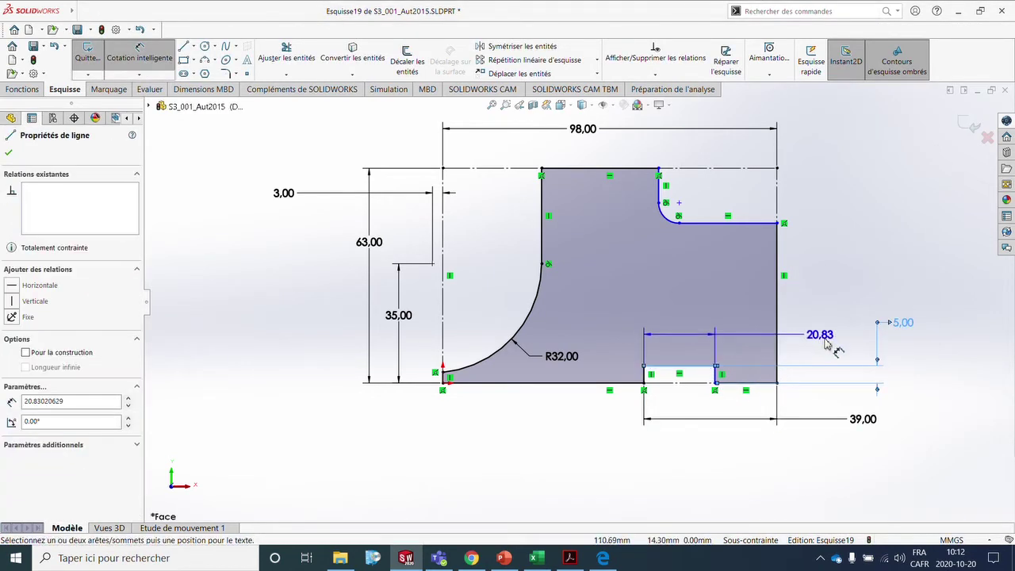
pyautogui.click(825, 341)
pyautogui.write('14')
pyautogui.press('Return')
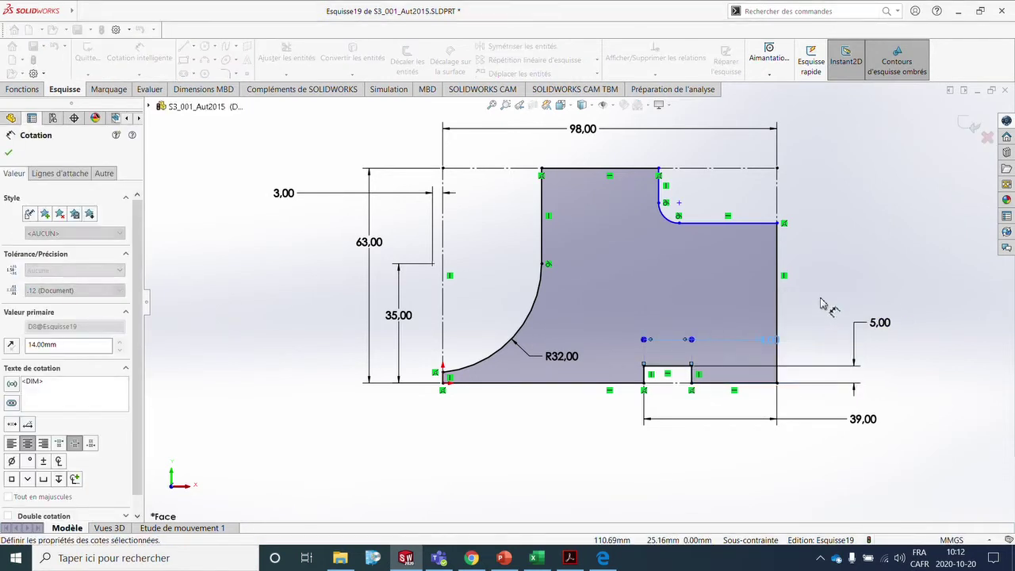
# Step: Dimension the distance from the upper-right step's vertical line to the rectangle's right edge as 35 mm
pyautogui.click(661, 188)
pyautogui.click(779, 187)
pyautogui.click(712, 155)
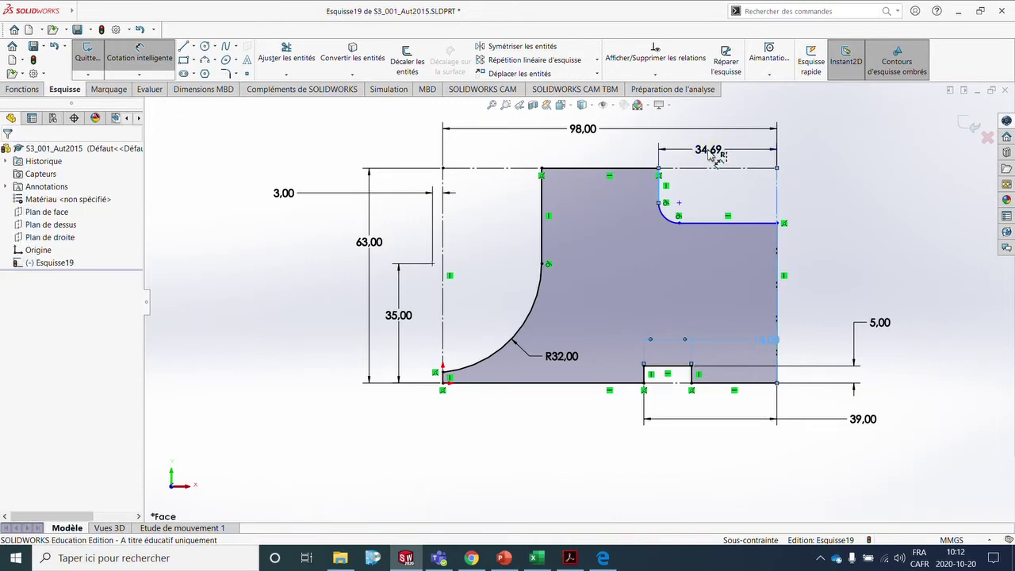
pyautogui.write('35')
pyautogui.press('Return')
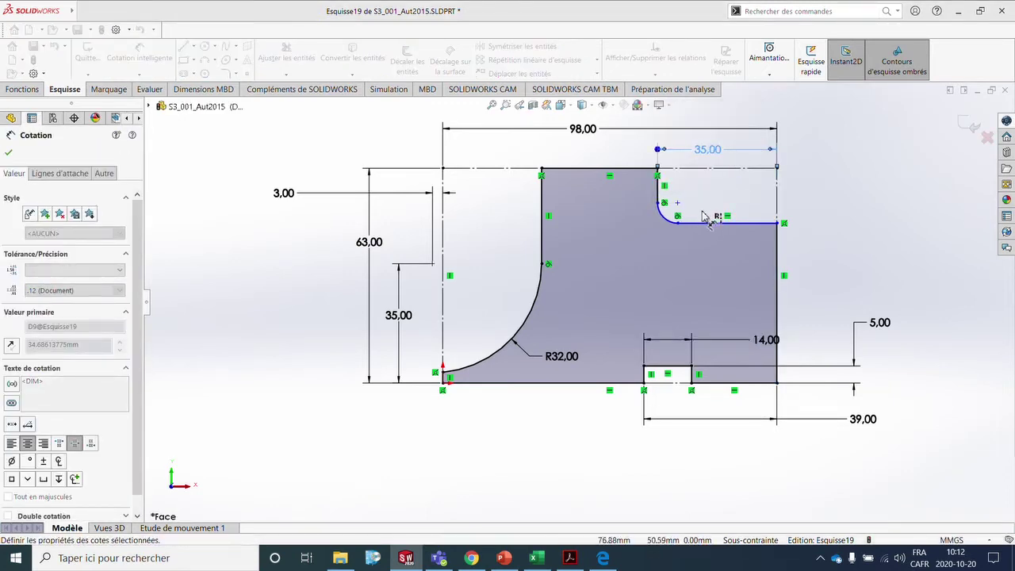
# Step: Dimension the radius of the small arc in the upper-right step as 5 mm
pyautogui.click(665, 217)
pyautogui.click(621, 254)
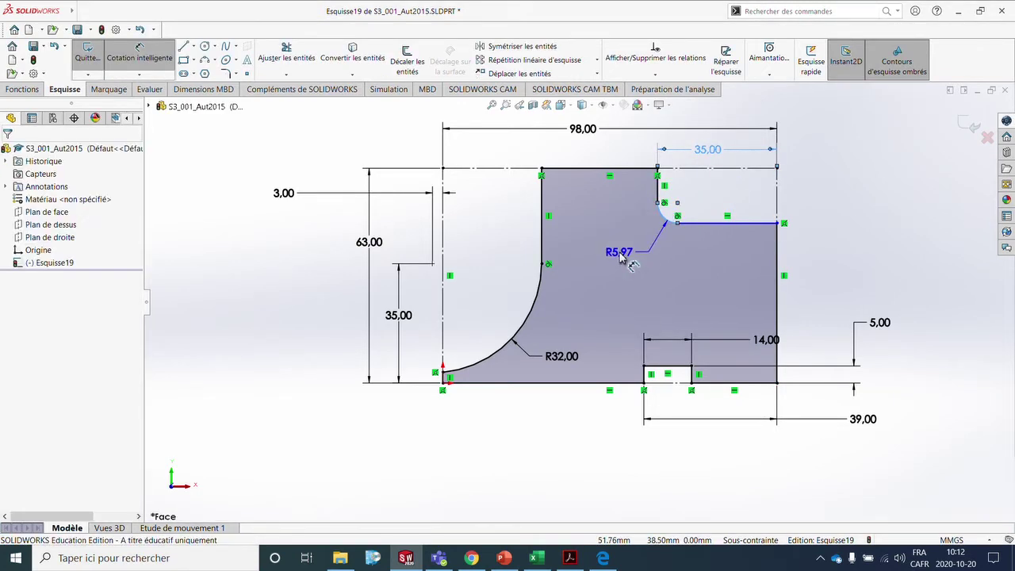
pyautogui.write('5')
pyautogui.press('Return')
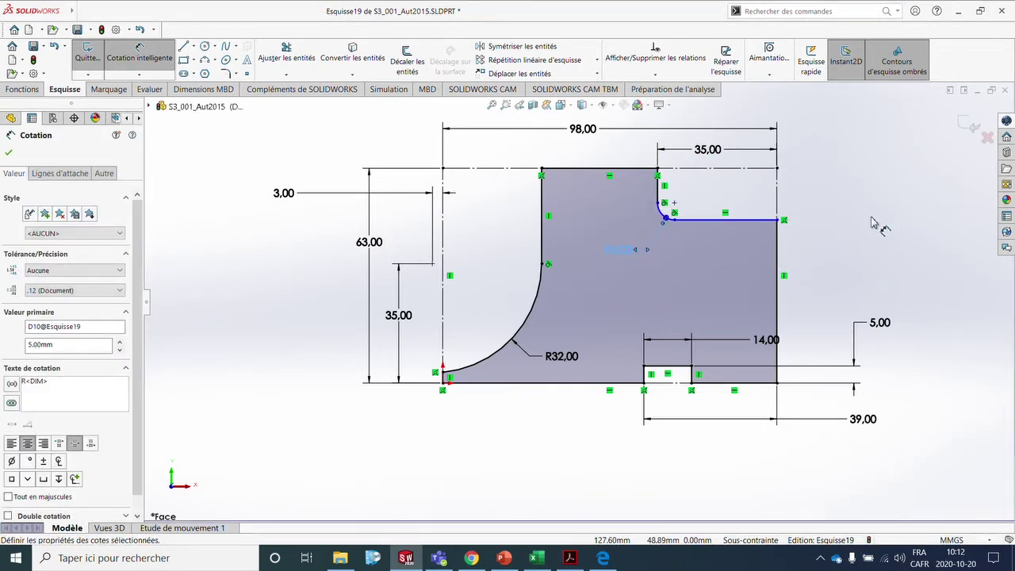
# Step: Dimension the vertical distance from the construction rectangle's top edge to the upper-right step's horizontal line as 13 mm
pyautogui.click(763, 168)
pyautogui.click(761, 220)
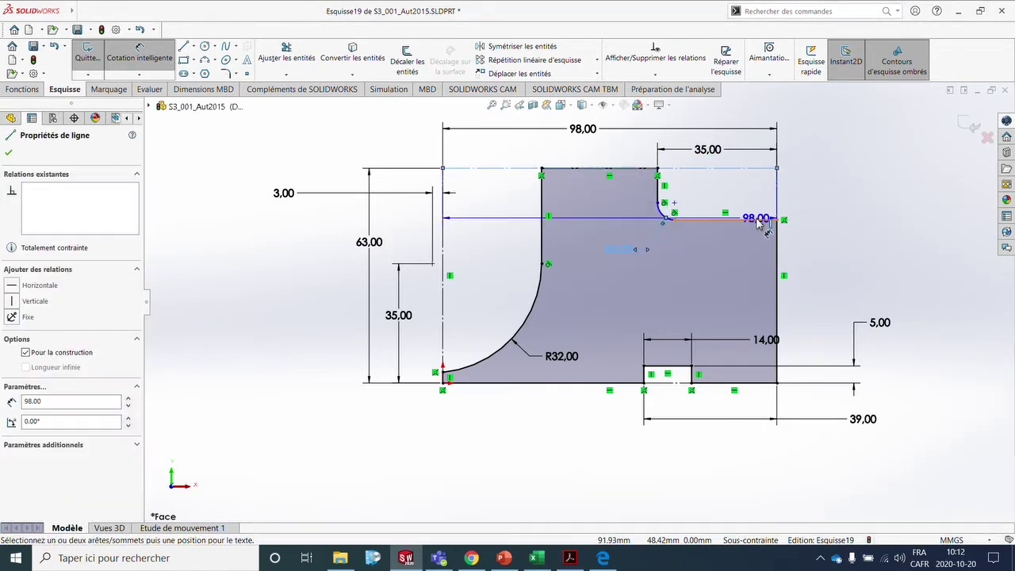
pyautogui.click(845, 249)
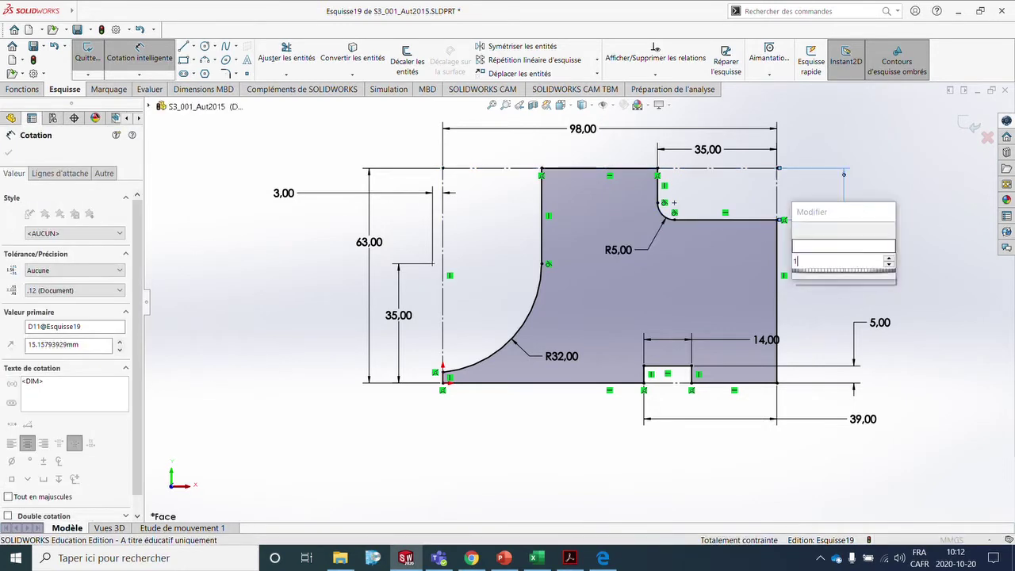
pyautogui.press('Return')
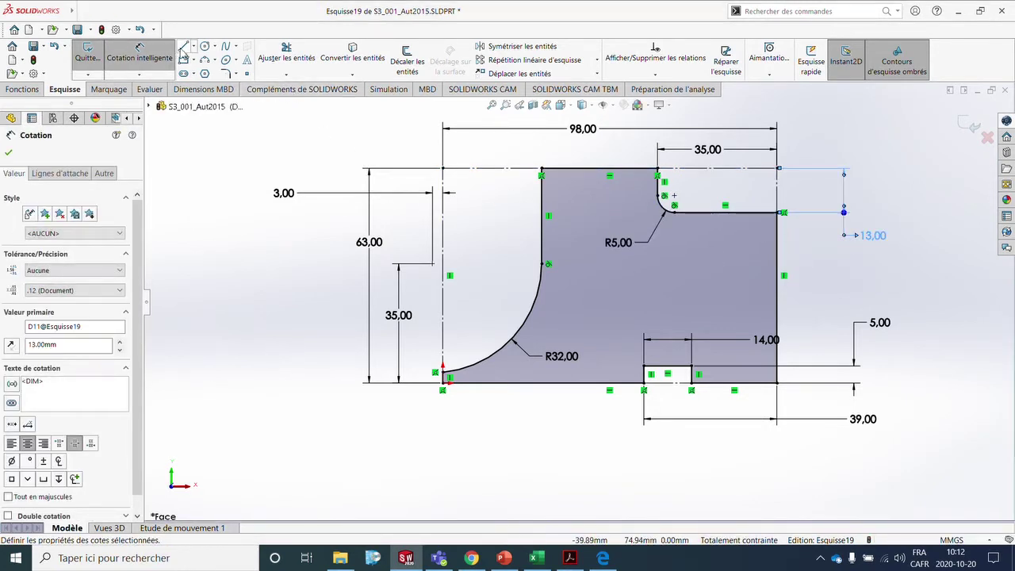
# Step: Sketch a vertical line down from the step's horizontal edge, continued by a tangent arc about 15 mm in radius ending on the right edge
pyautogui.press('l')
pyautogui.scroll(-2, 768, 230)
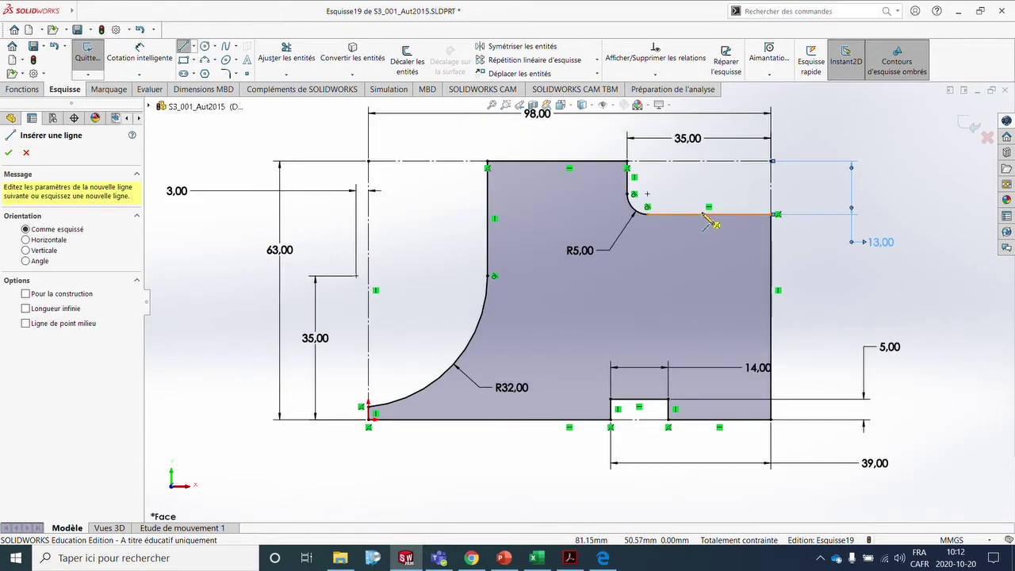
pyautogui.click(678, 214)
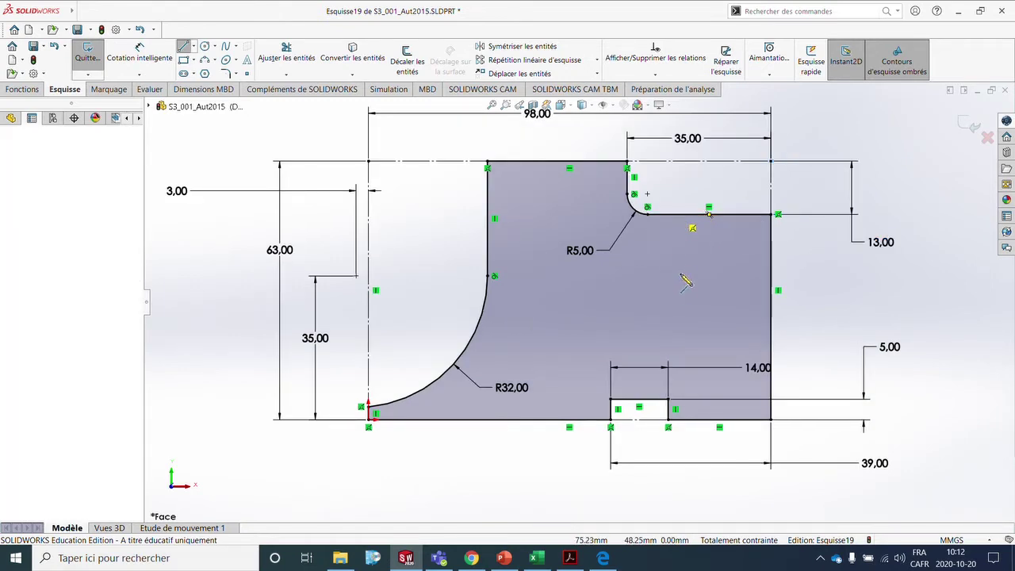
pyautogui.click(677, 297)
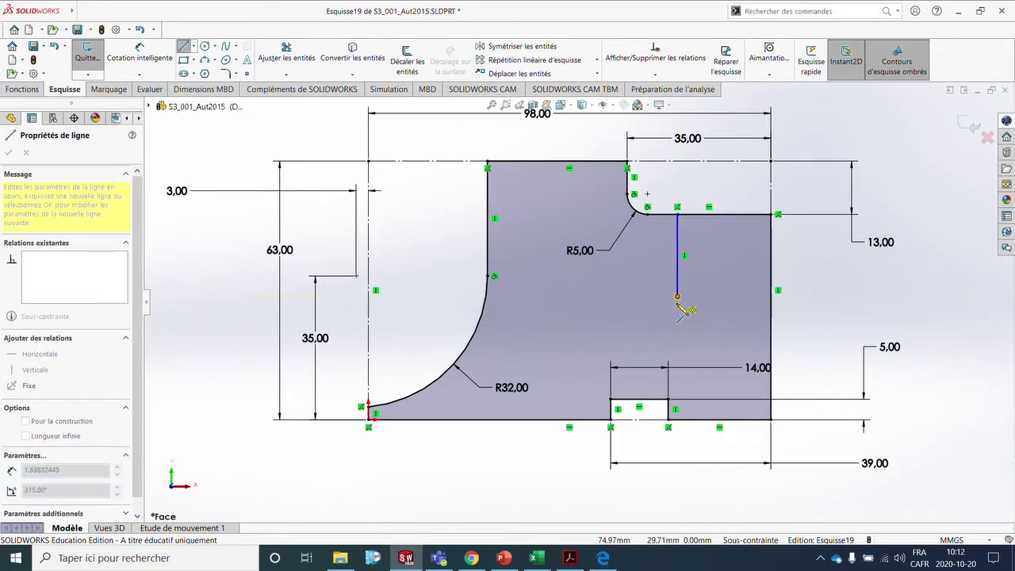
pyautogui.click(776, 348)
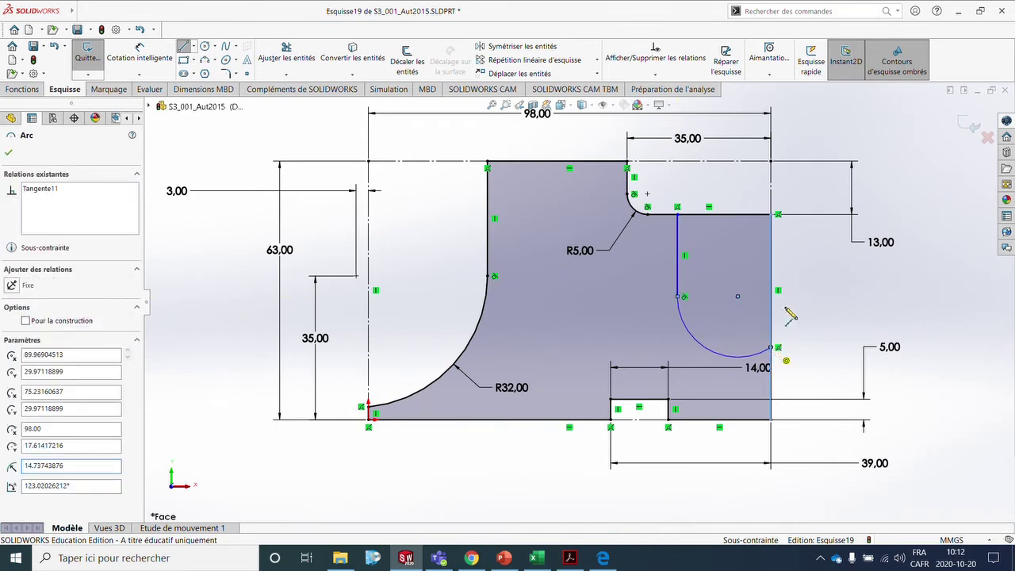
pyautogui.press('Escape')
# Step: Make the new tangent arc's centre coincident with the profile's right edge
pyautogui.moveTo(738, 297); pyautogui.dragTo(776, 303)
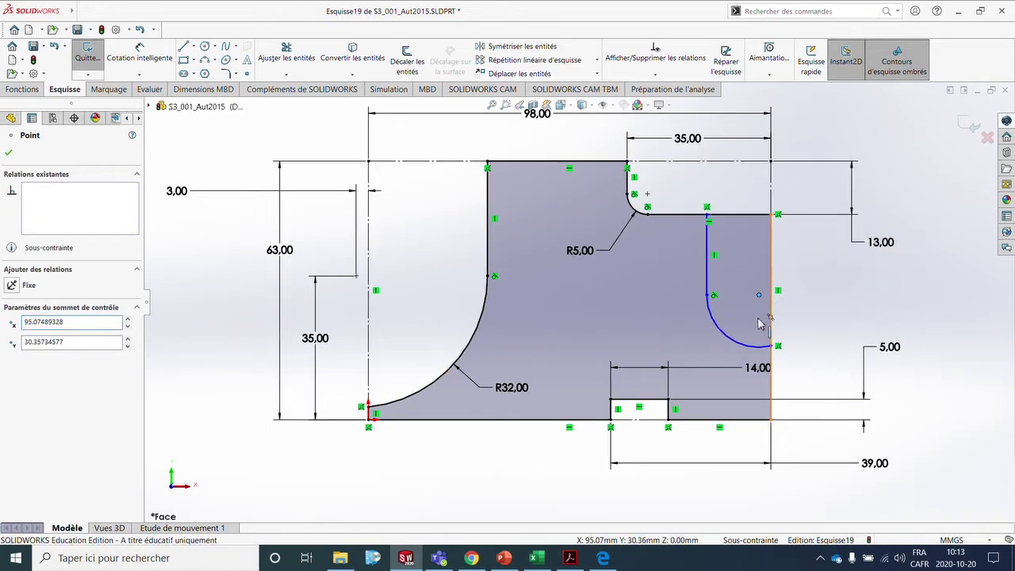
pyautogui.keyDown('ctrl'); pyautogui.click(770, 313); pyautogui.keyUp('ctrl')
pyautogui.click(820, 251)
pyautogui.click(944, 337)
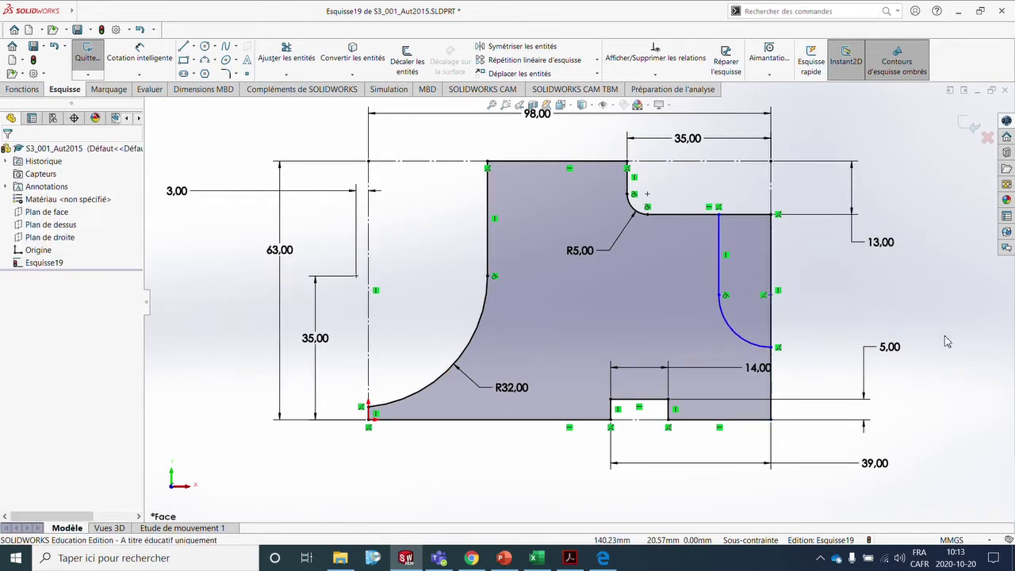
# Step: Dimension the radius of the arc at the profile's right edge as 22 mm
pyautogui.press('d')
pyautogui.click(746, 341)
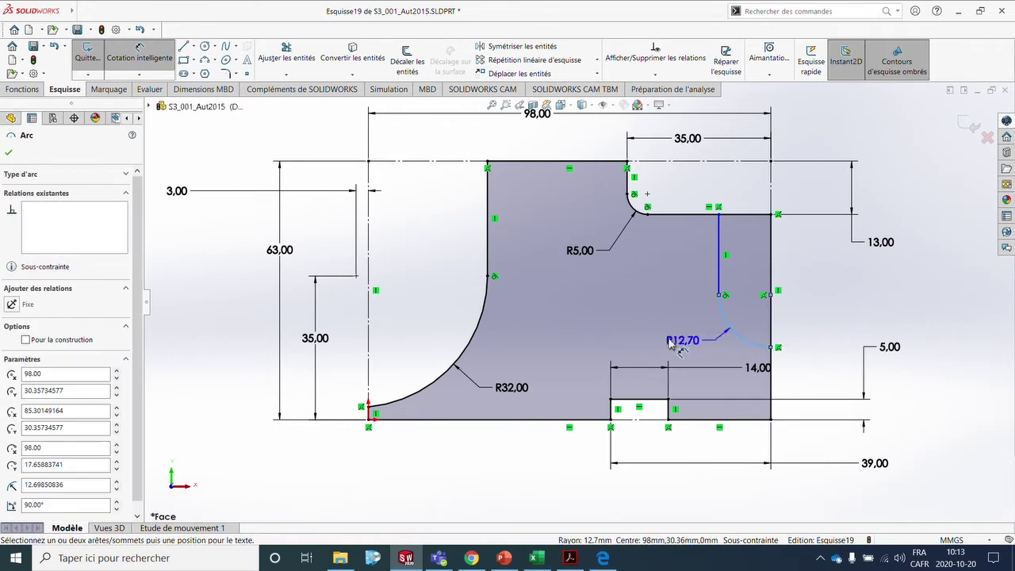
pyautogui.click(669, 340)
pyautogui.press('Return')
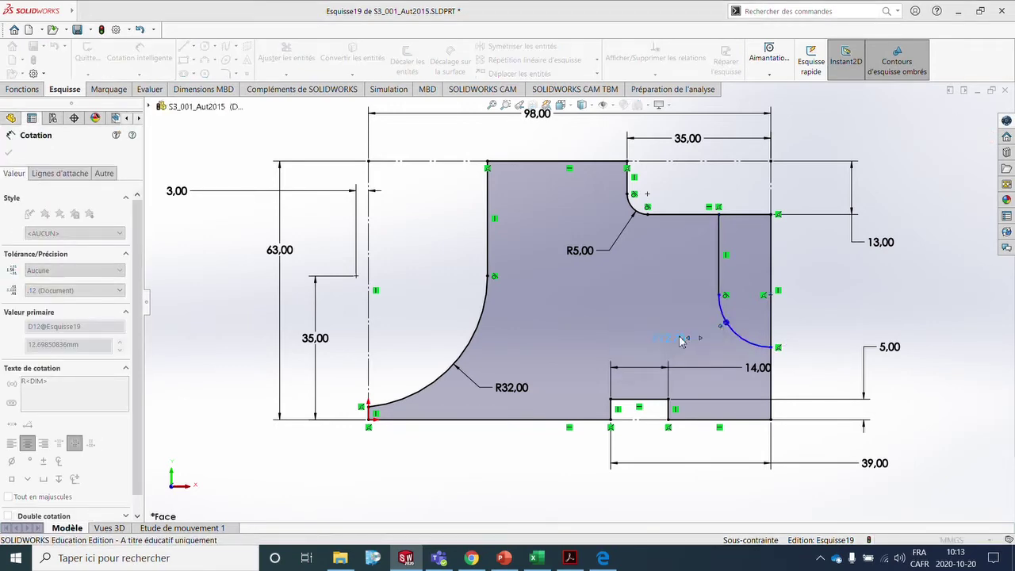
# Step: Dimension the height of the right arc's centre above the profile's bottom edge as 35 mm
pyautogui.click(771, 296)
pyautogui.click(744, 421)
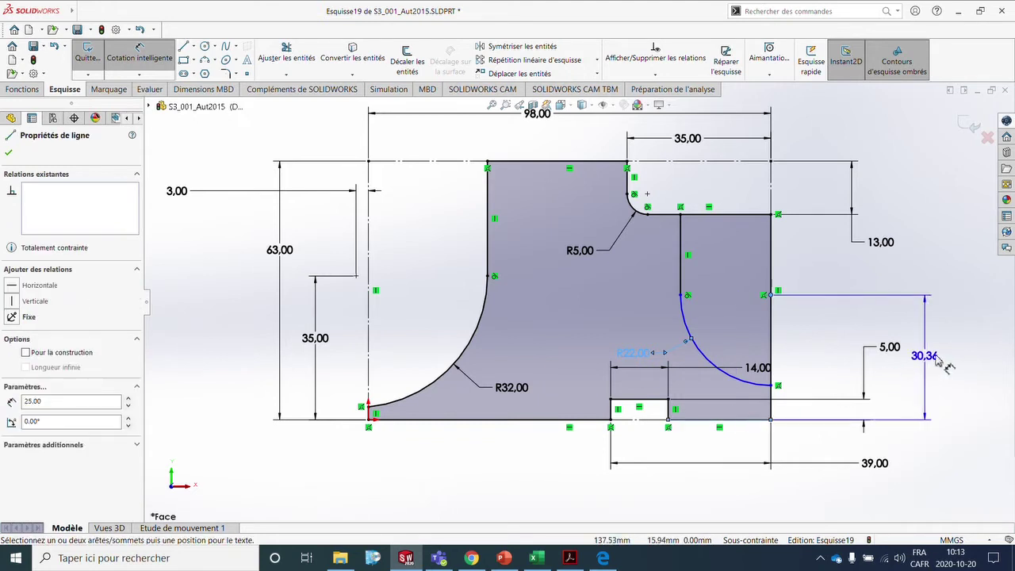
pyautogui.click(983, 355)
pyautogui.write('35.00mm')
pyautogui.press('Return')
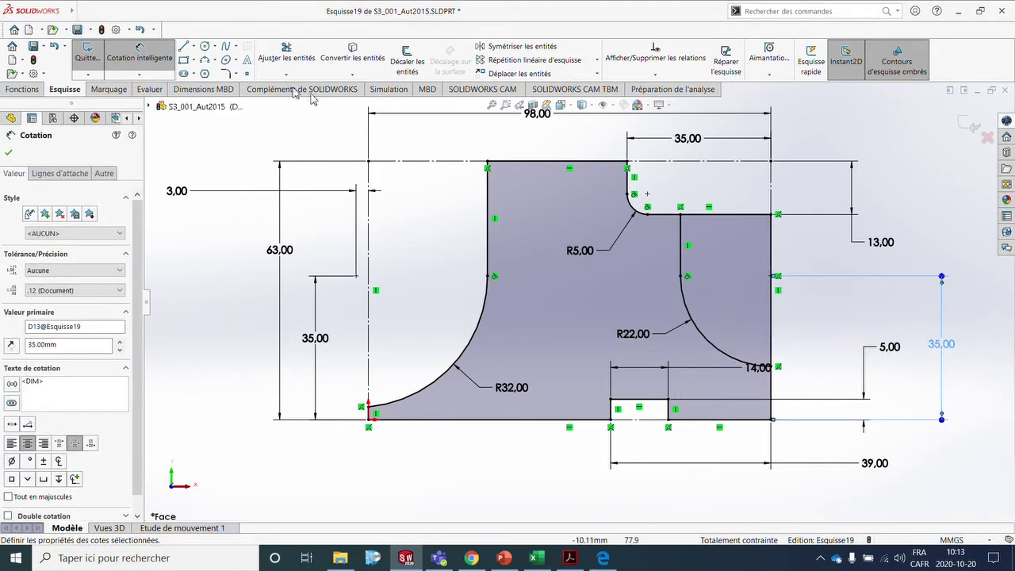
# Step: Draw a circle about 35 mm in diameter centred where the left vertical line meets the R32 arc
pyautogui.click(205, 47)
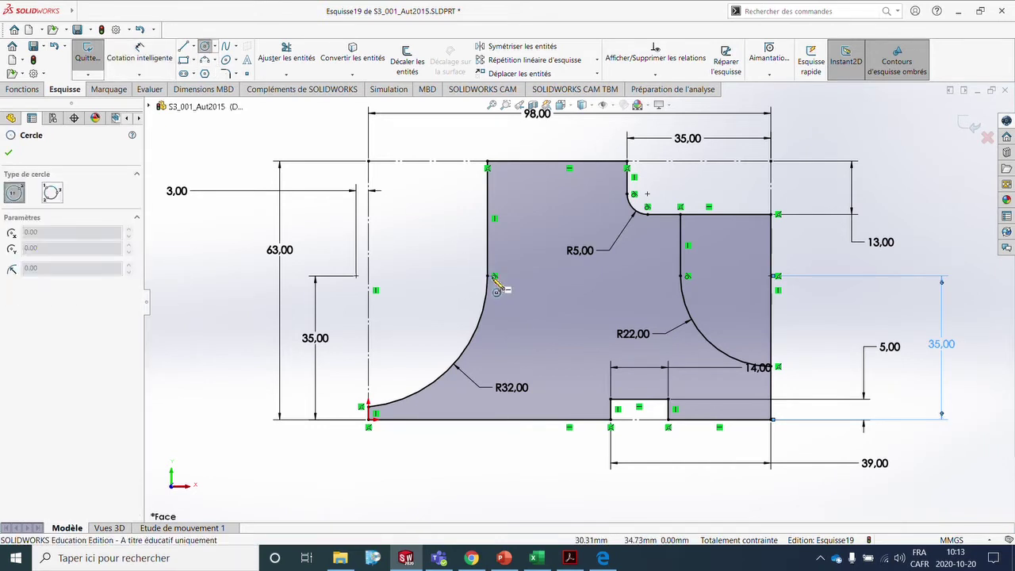
pyautogui.click(488, 276)
pyautogui.click(544, 320)
pyautogui.click(127, 52)
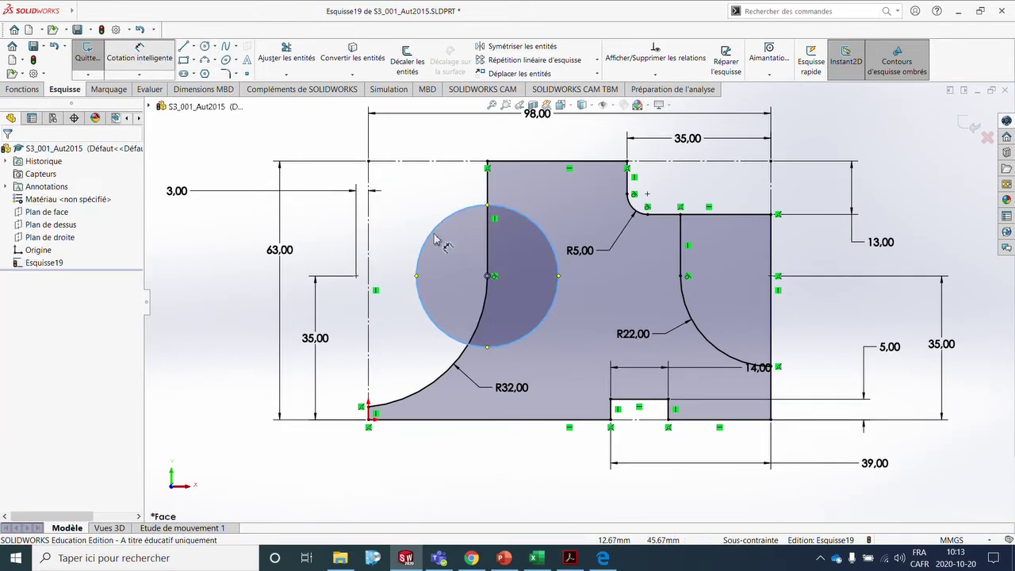
pyautogui.click(438, 227)
pyautogui.press('Escape')
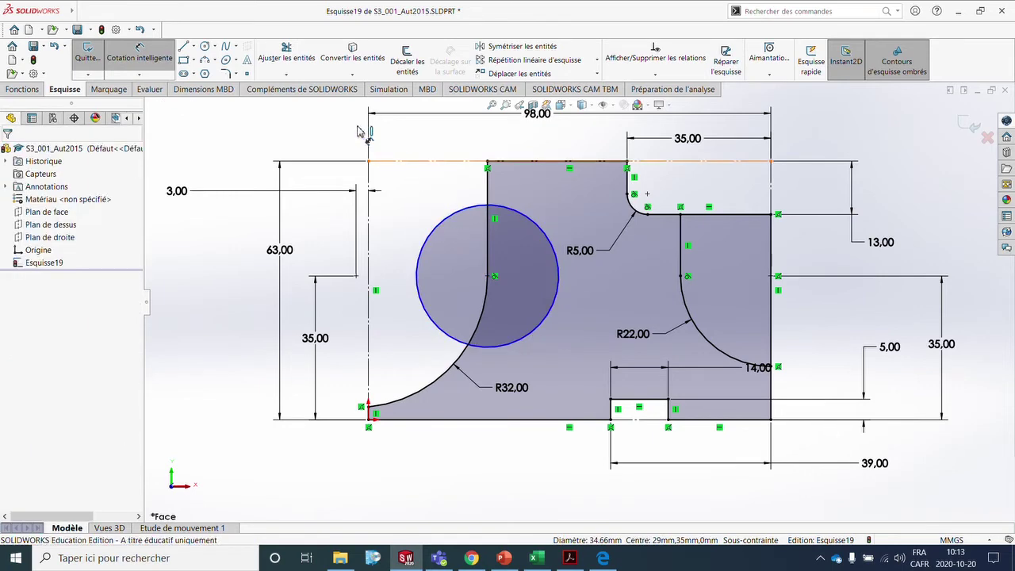
pyautogui.press('Escape')
# Step: Trim away the part of the circle that lies outside the profile's left side
pyautogui.click(299, 63)
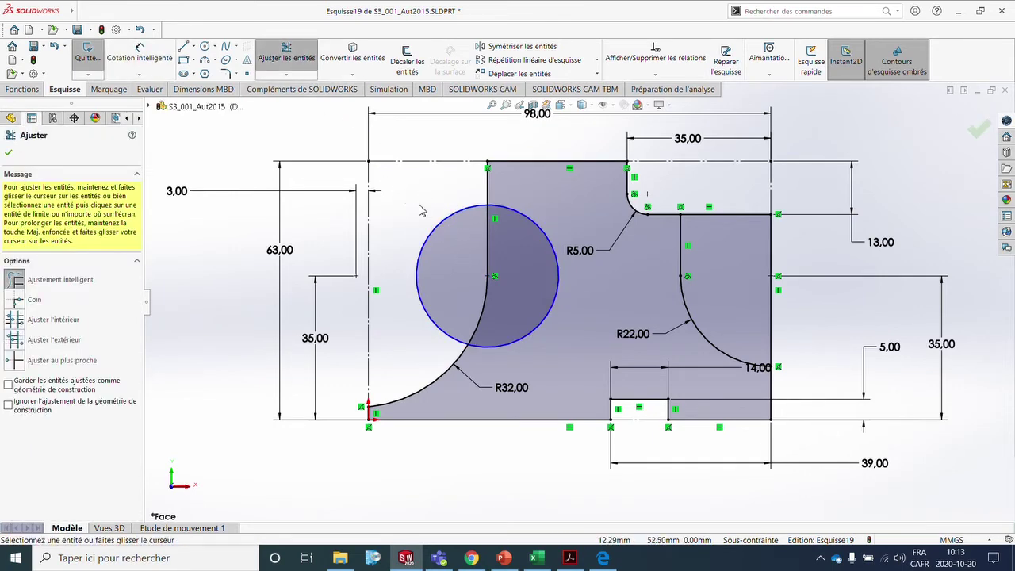
pyautogui.moveTo(419, 205); pyautogui.dragTo(458, 251)
pyautogui.press('Escape')
# Step: Try to dimension the trimmed circle's radius as 225 mm
pyautogui.click(149, 54)
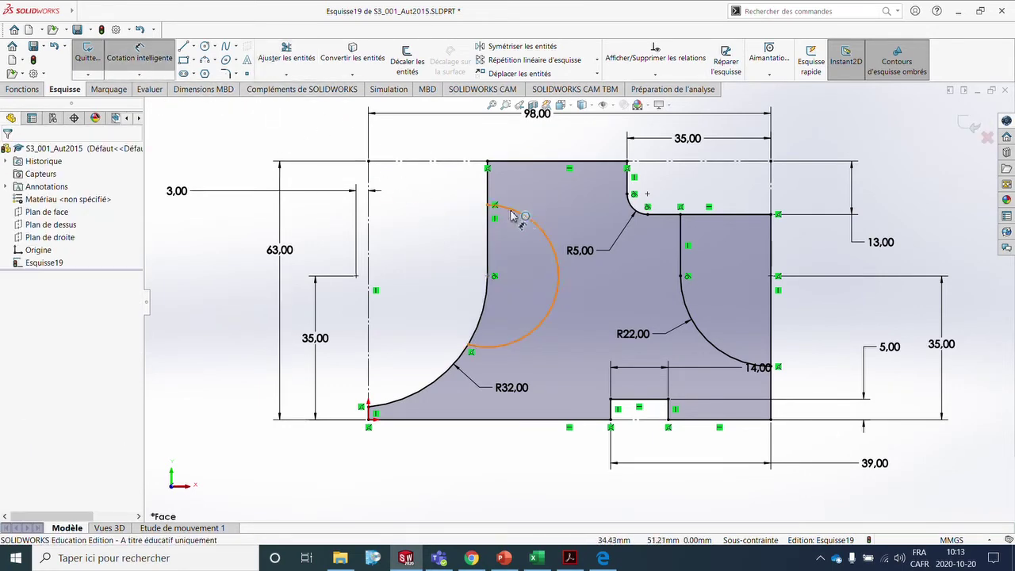
pyautogui.click(534, 221)
pyautogui.click(557, 143)
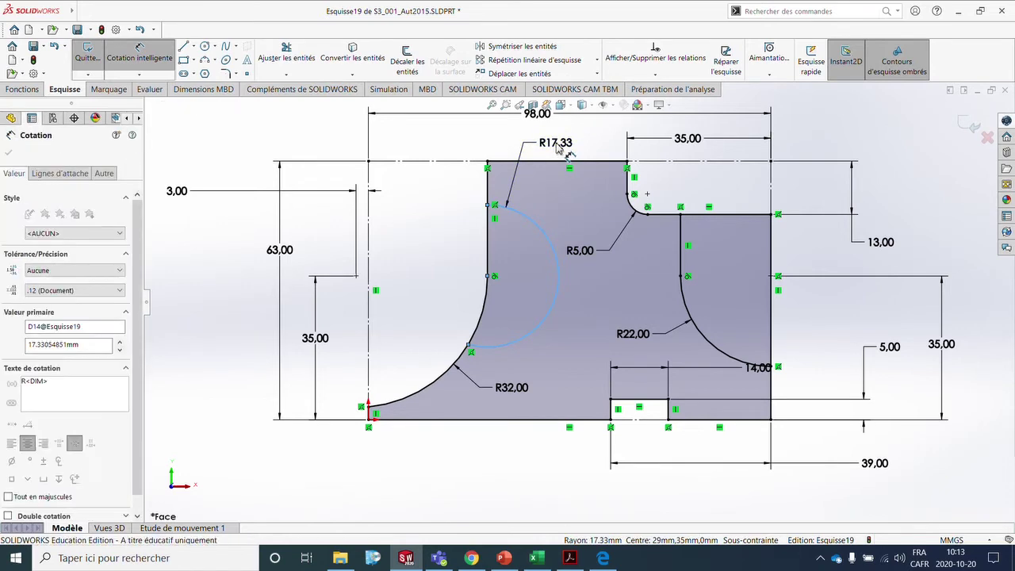
pyautogui.write('225')
pyautogui.press('Return')
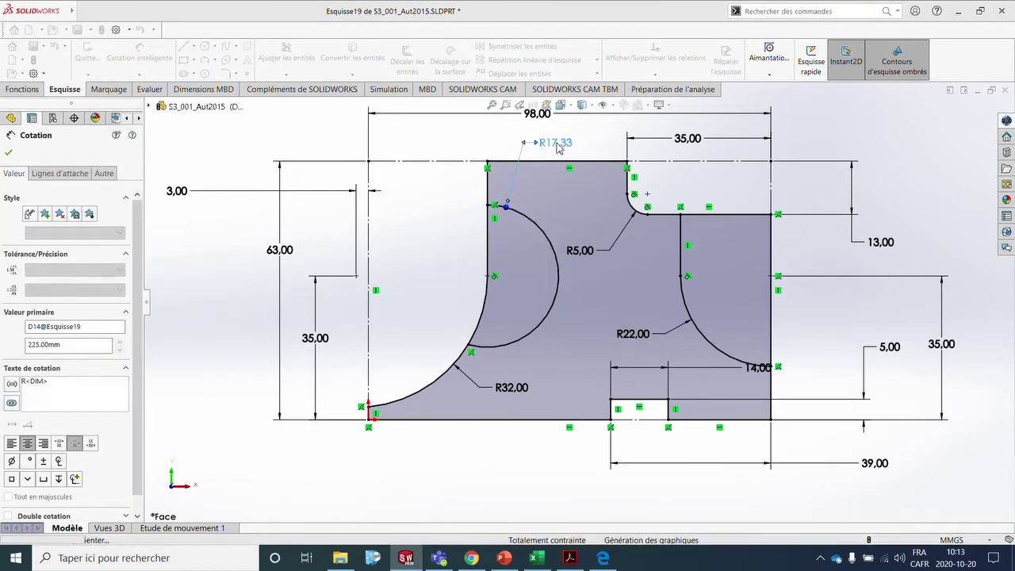
# Step: Delete the coincident relation between the trimmed arc's upper end and the left vertical line
pyautogui.click(605, 215)
pyautogui.press('Escape')
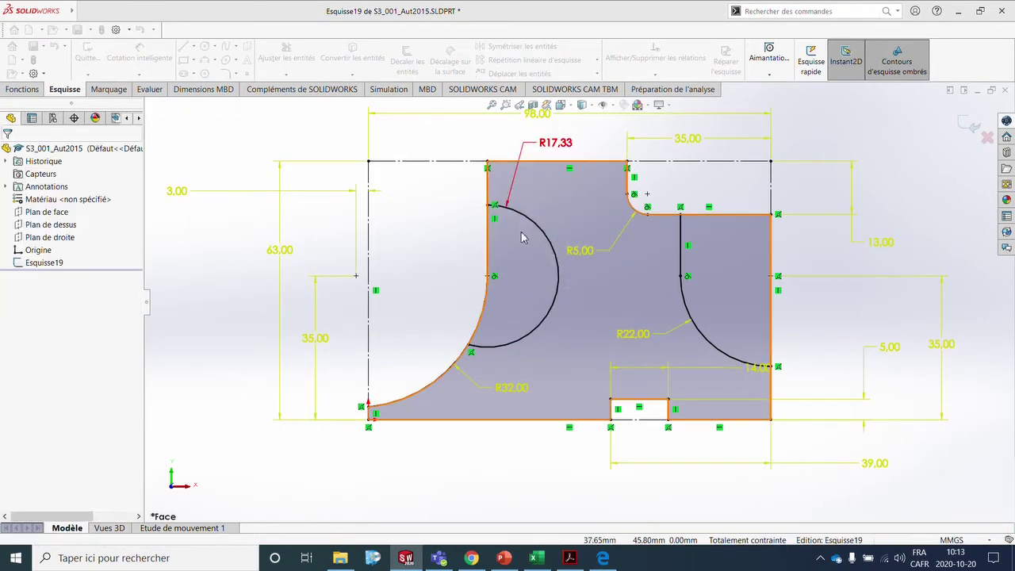
pyautogui.press('Delete')
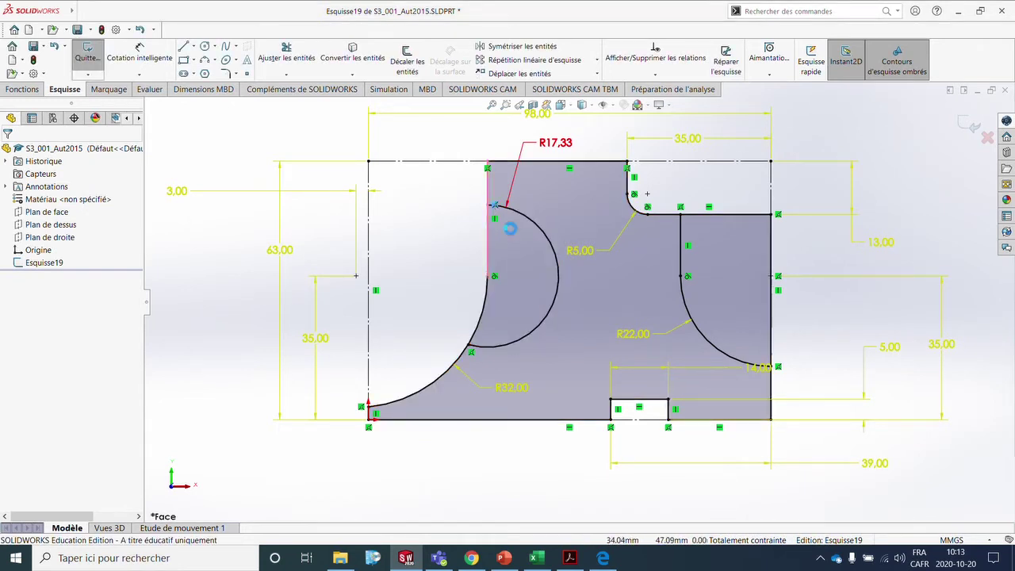
# Step: Set the trimmed arc's radius to 22.5 mm
pyautogui.doubleClick(558, 146)
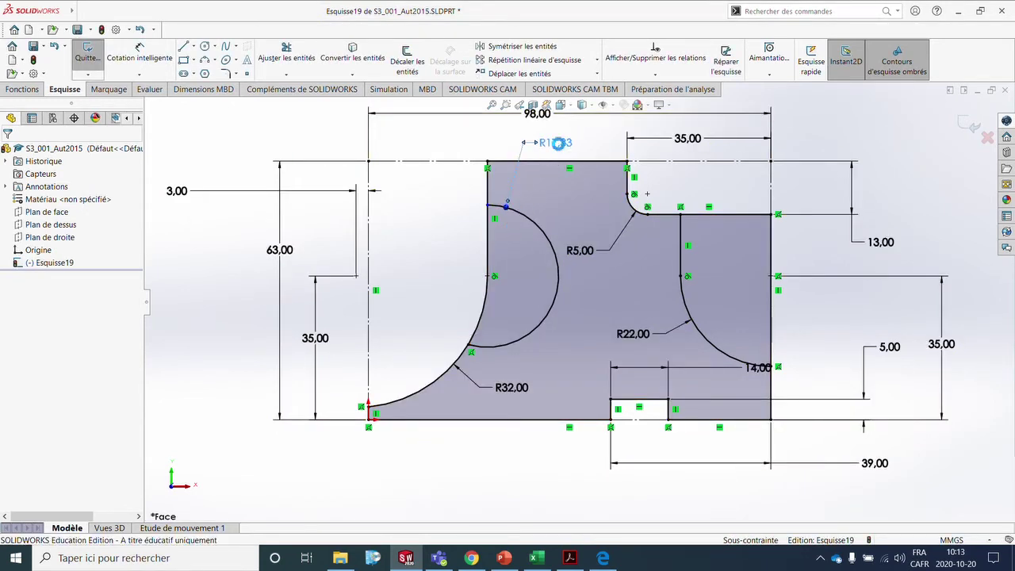
pyautogui.write('22.')
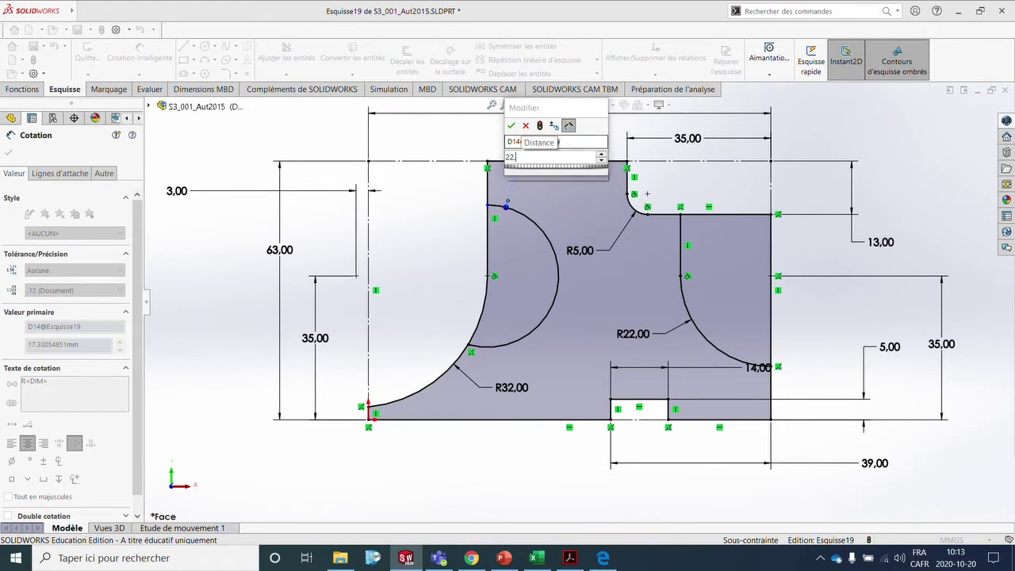
pyautogui.write('5')
pyautogui.press('Return')
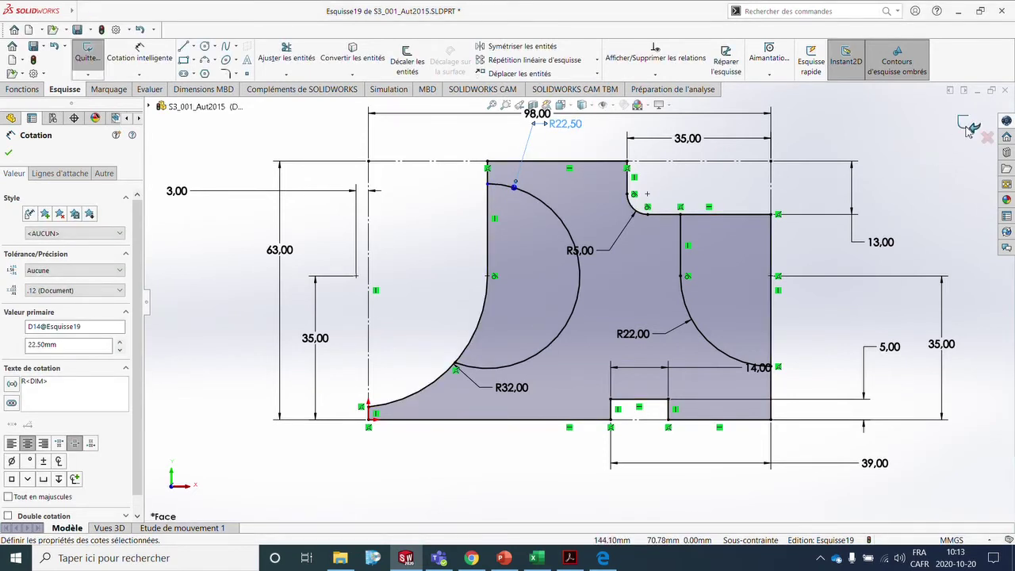
# Step: Exit the sketch and start an extruded boss using all three closed regions of the profile as contours
pyautogui.click(967, 127)
pyautogui.moveTo(932, 215); pyautogui.dragTo(897, 261, button='middle')
pyautogui.click(23, 90)
pyautogui.click(96, 58)
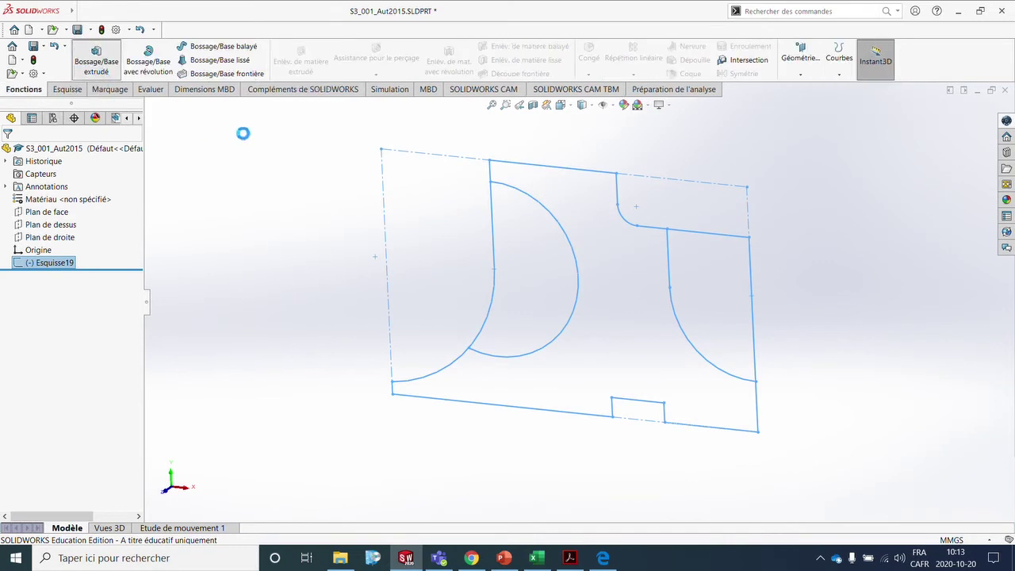
pyautogui.click(608, 245)
pyautogui.click(703, 272)
pyautogui.click(545, 277)
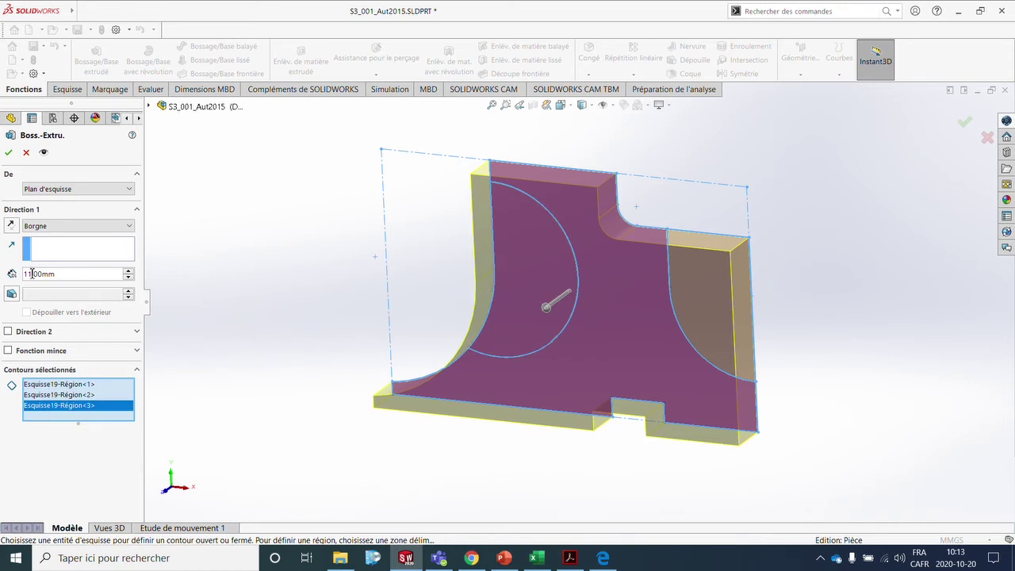
# Step: Extrude the selected regions 41 mm with the mid-plane end condition
pyautogui.write('0')
pyautogui.press('Return')
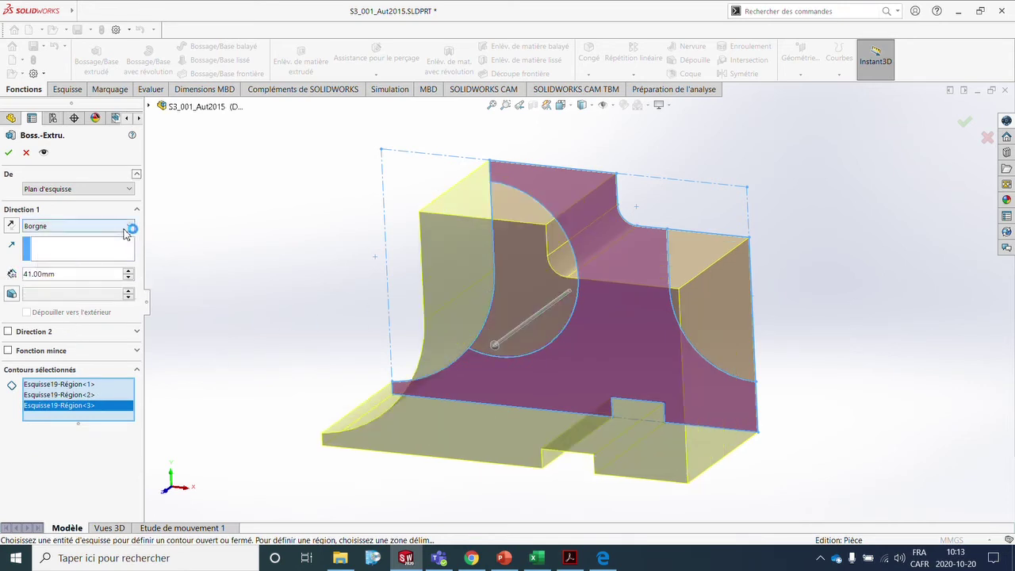
pyautogui.click(129, 226)
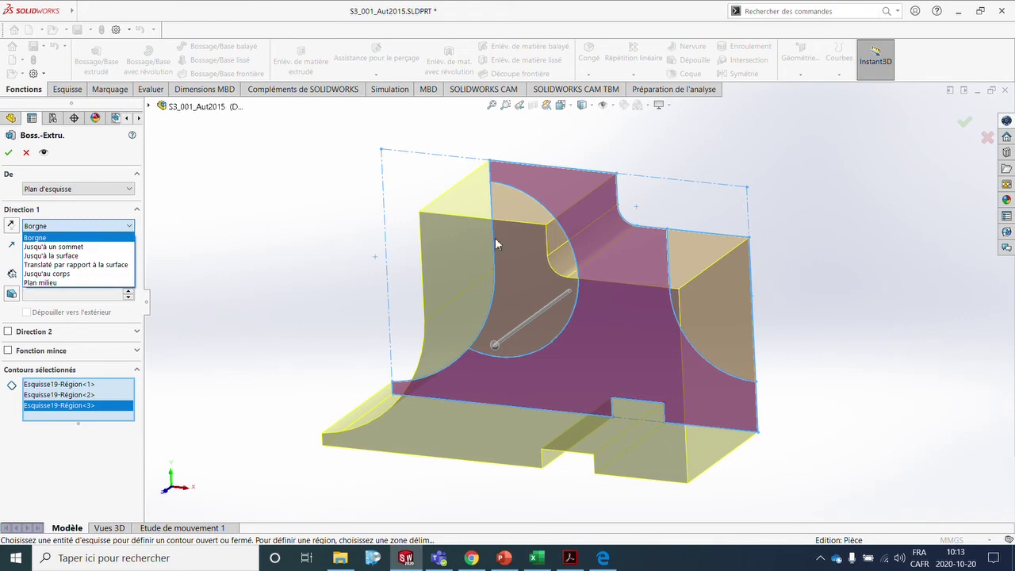
pyautogui.click(99, 283)
pyautogui.moveTo(689, 260); pyautogui.dragTo(467, 278, button='middle')
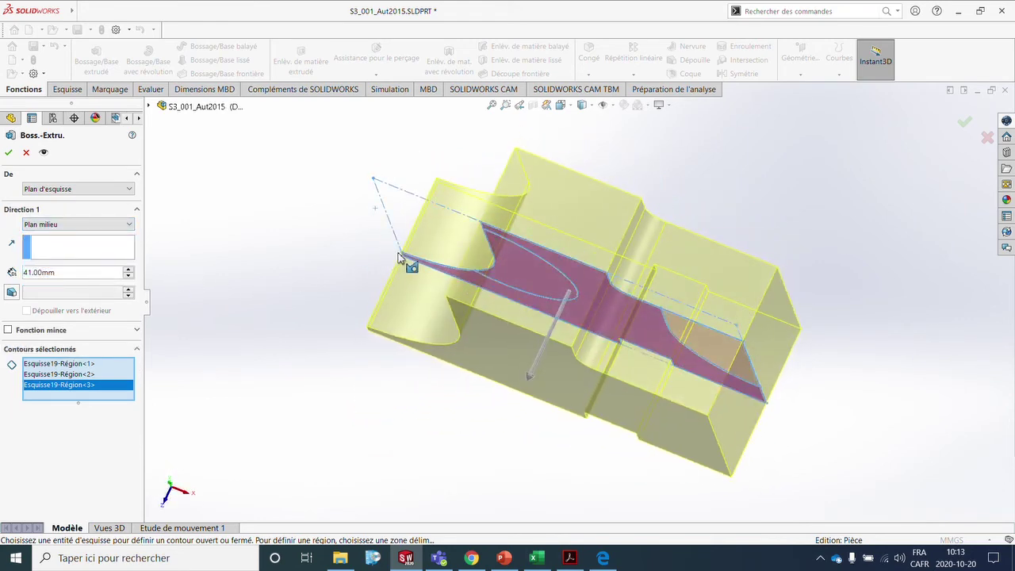
pyautogui.moveTo(603, 202); pyautogui.dragTo(612, 140, button='middle')
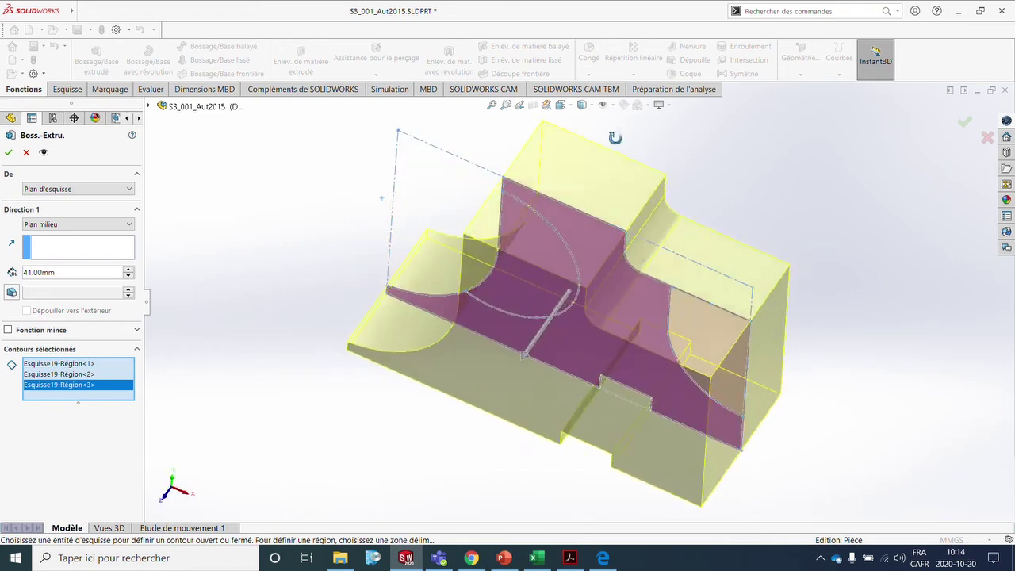
pyautogui.click(7, 153)
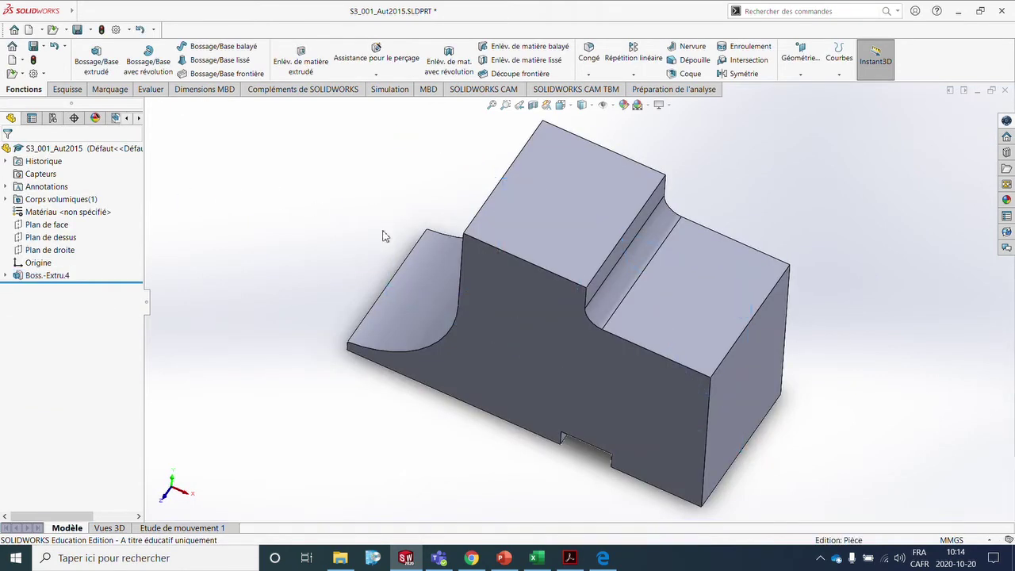
# Step: Start an extruded cut from the existing profile sketch, using the arc-bounded region at the lower step's outer end as contour
pyautogui.moveTo(373, 215)
pyautogui.mouseDown(button='middle')
pyautogui.moveTo(458, 227)
pyautogui.moveTo(448, 276)
pyautogui.mouseUp(button='middle')
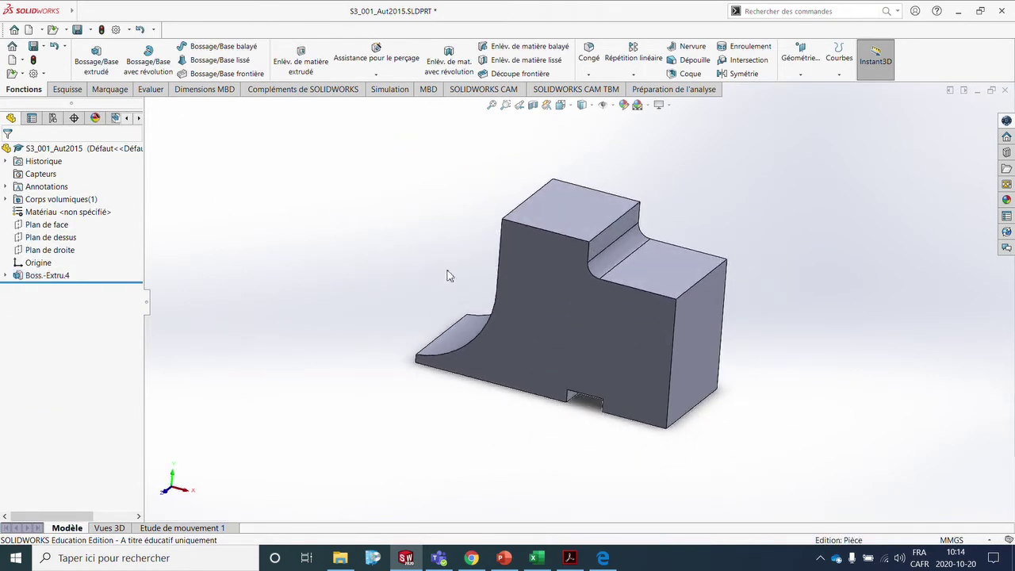
pyautogui.click(302, 66)
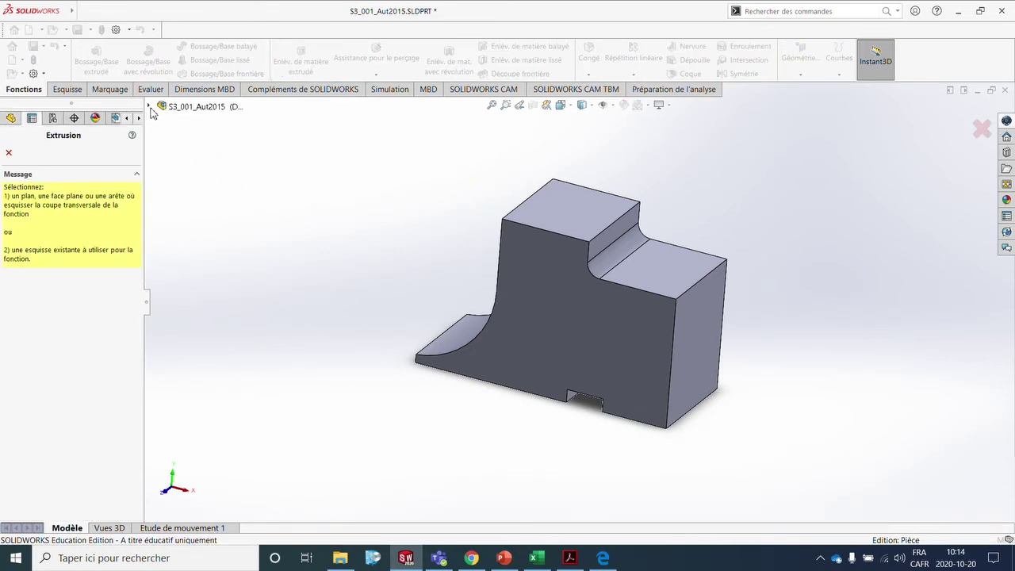
pyautogui.click(149, 106)
pyautogui.click(162, 234)
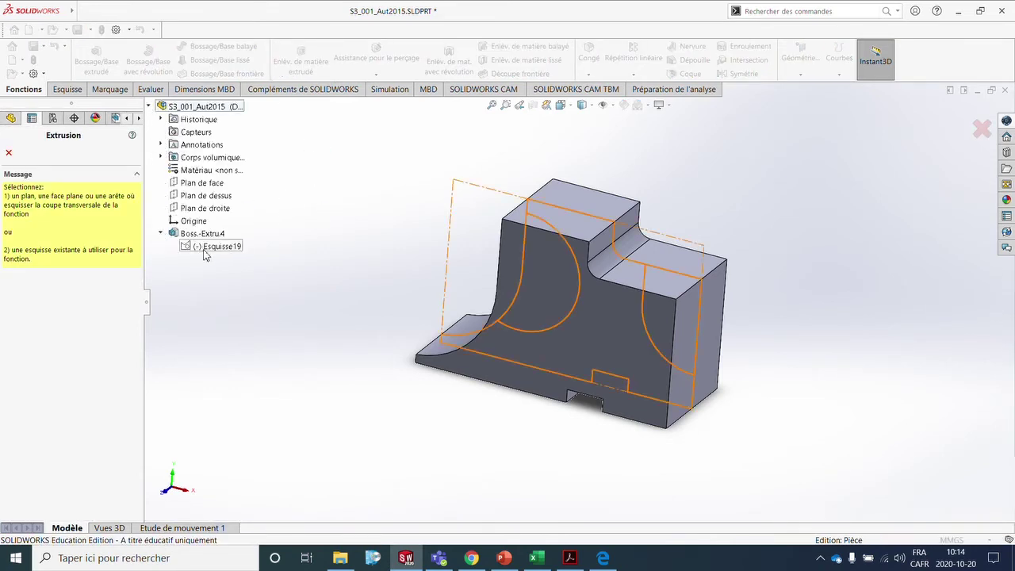
pyautogui.click(208, 250)
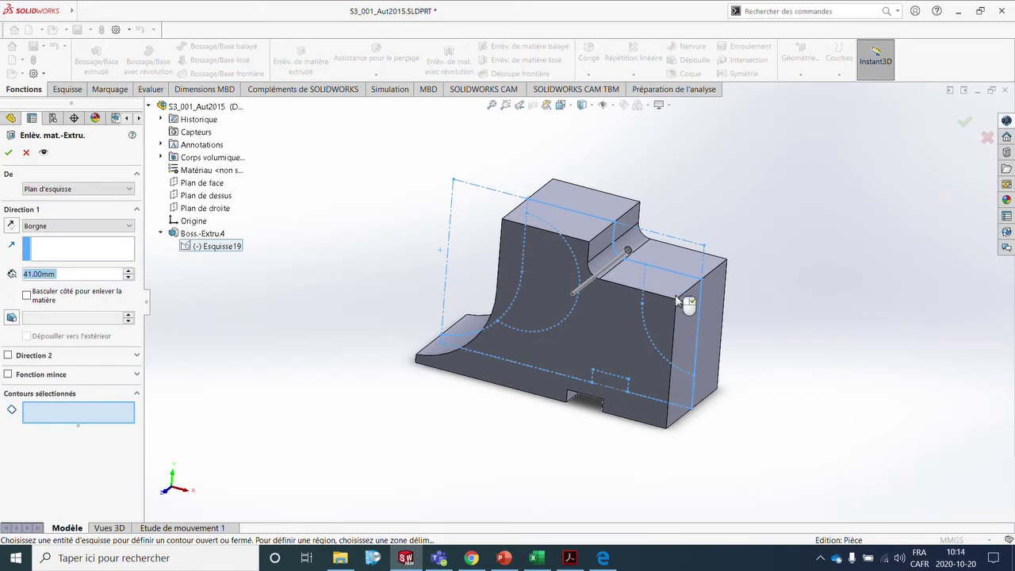
pyautogui.moveTo(602, 367)
pyautogui.mouseDown(button='middle')
pyautogui.moveTo(673, 300)
pyautogui.moveTo(697, 356)
pyautogui.mouseUp(button='middle')
pyautogui.click(675, 325)
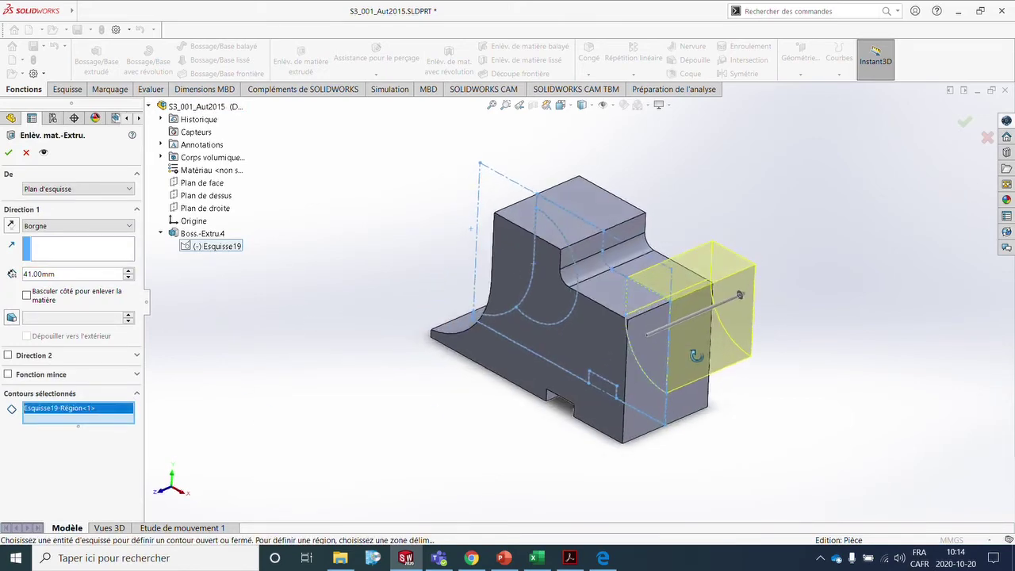
# Step: Cut the selected region 9 mm deep, starting from the block's front face instead of the sketch plane
pyautogui.click(105, 195)
pyautogui.click(51, 210)
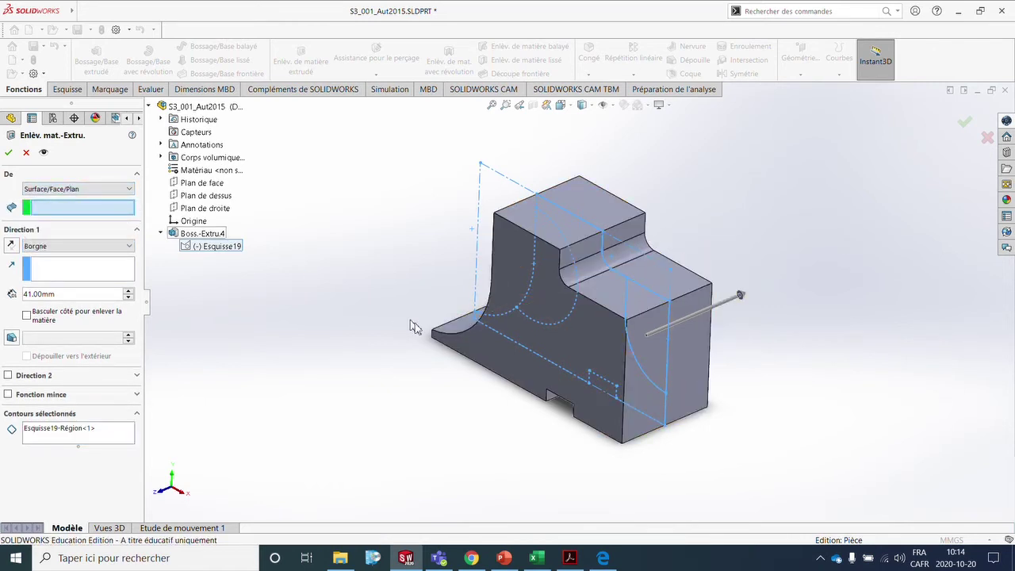
pyautogui.click(477, 376)
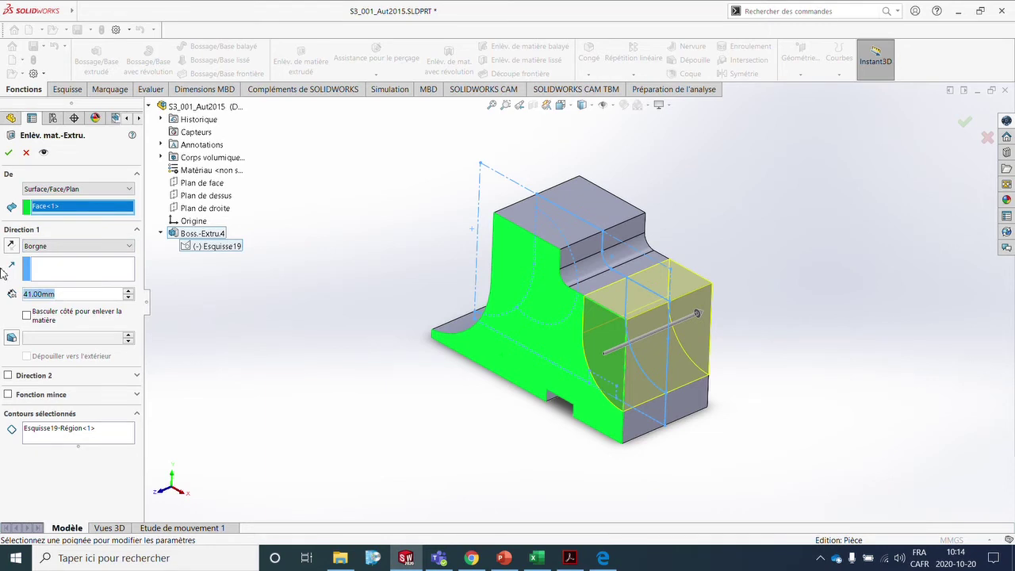
pyautogui.write('9')
pyautogui.click(9, 156)
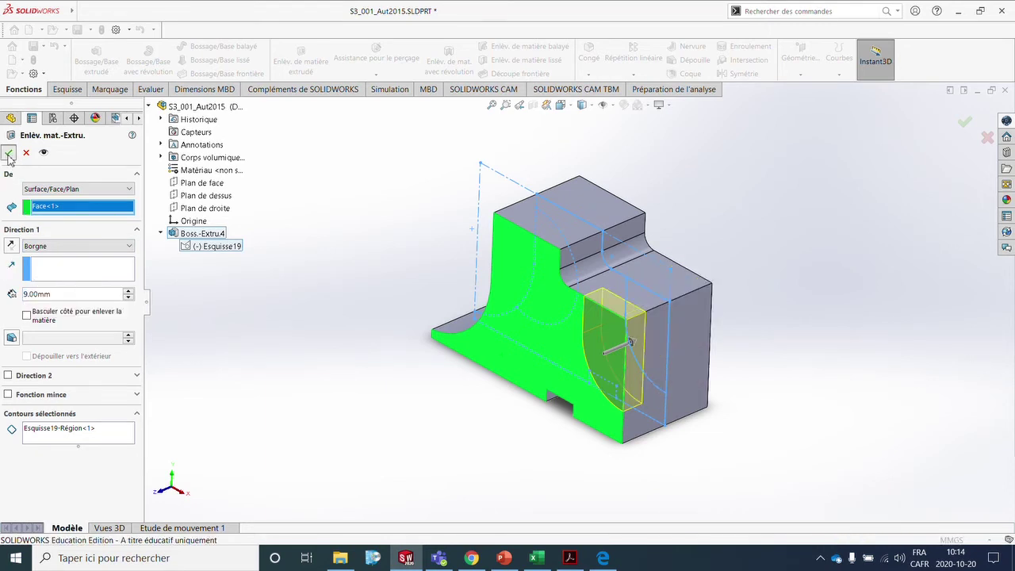
# Step: Start another extruded cut from the same profile sketch, using the large arc-bounded region in the tall block as contour
pyautogui.moveTo(516, 344); pyautogui.dragTo(493, 358, button='middle')
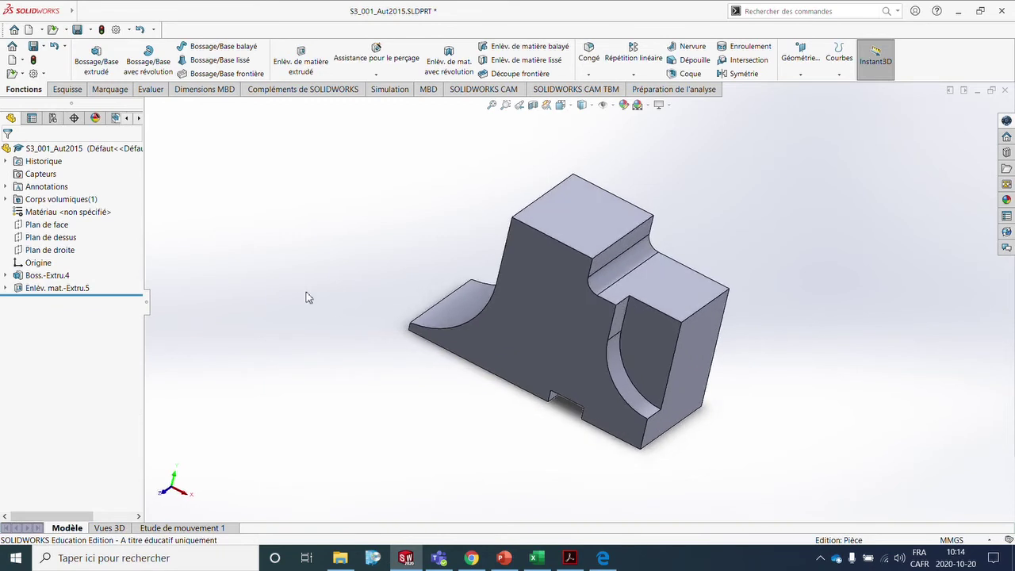
pyautogui.click(308, 64)
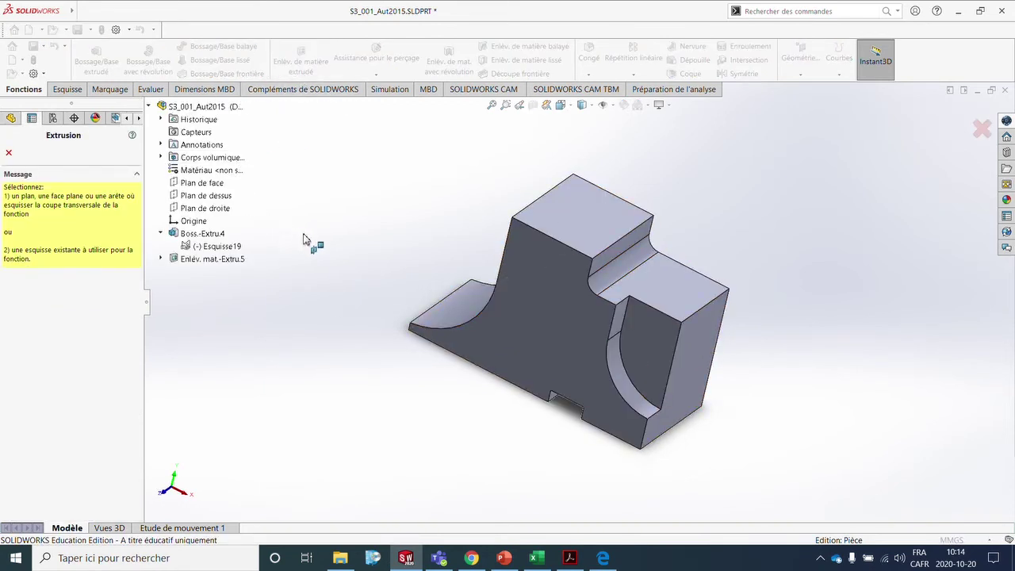
pyautogui.click(226, 247)
pyautogui.scroll(-2, 401, 228)
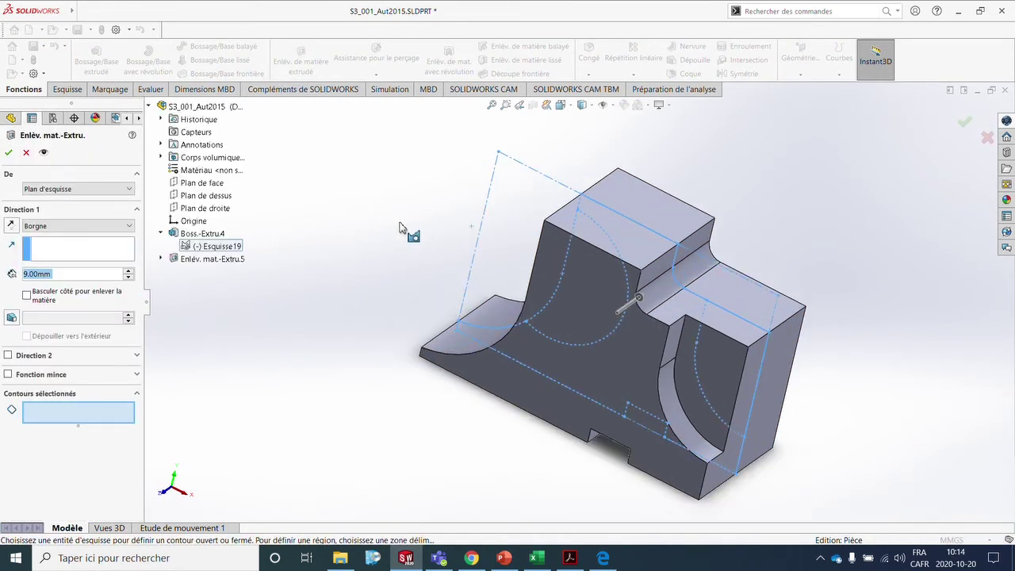
pyautogui.click(621, 294)
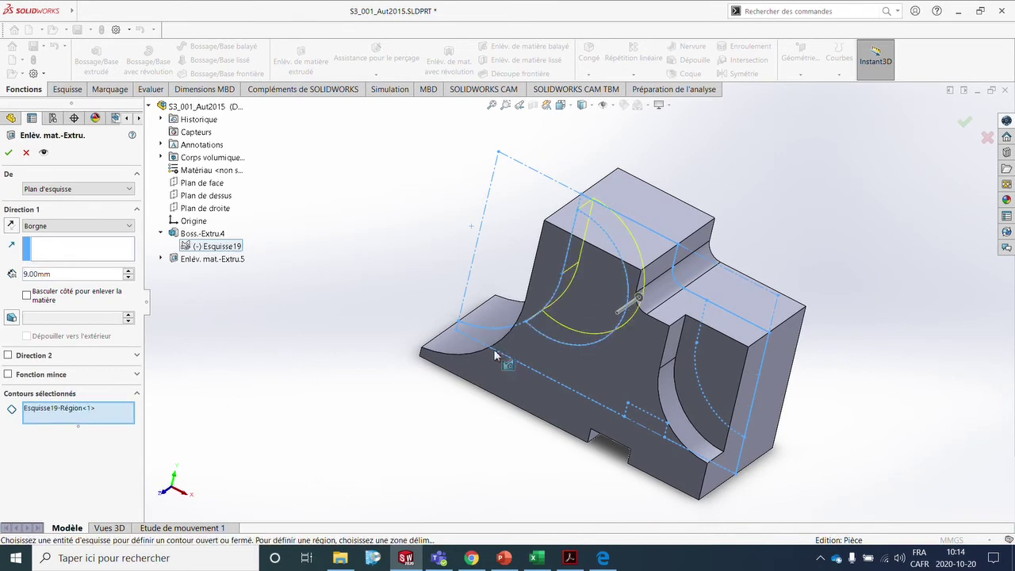
# Step: Cut the tall block's arc region 13 mm deep, starting from the front face
pyautogui.click(103, 189)
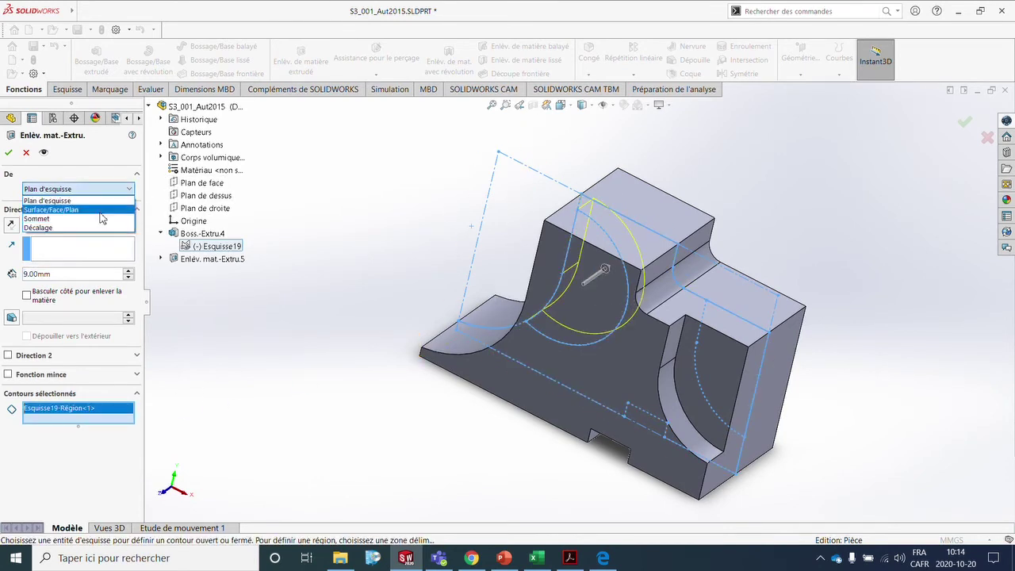
pyautogui.click(52, 210)
pyautogui.click(512, 362)
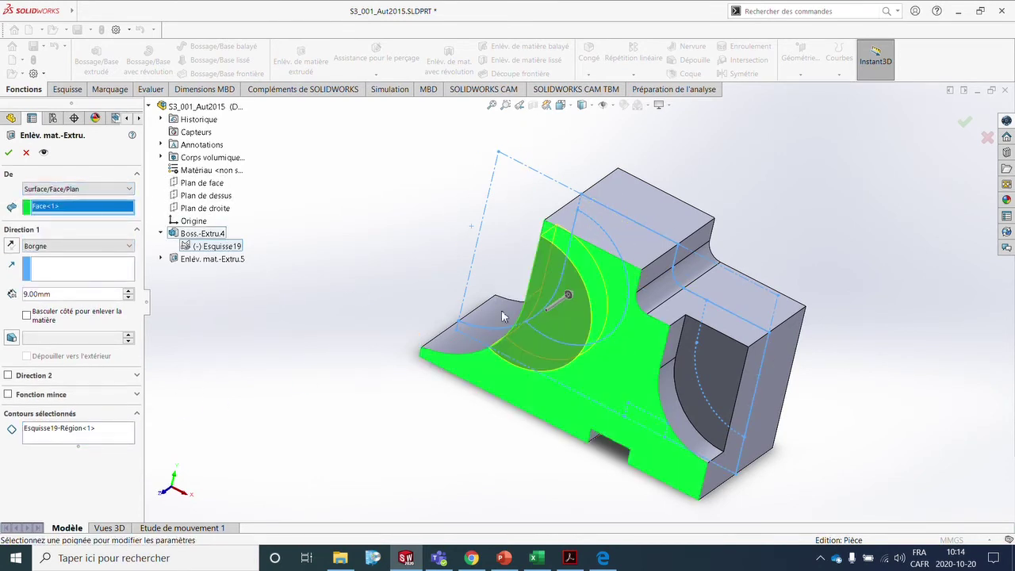
pyautogui.moveTo(607, 268); pyautogui.dragTo(601, 299, button='middle')
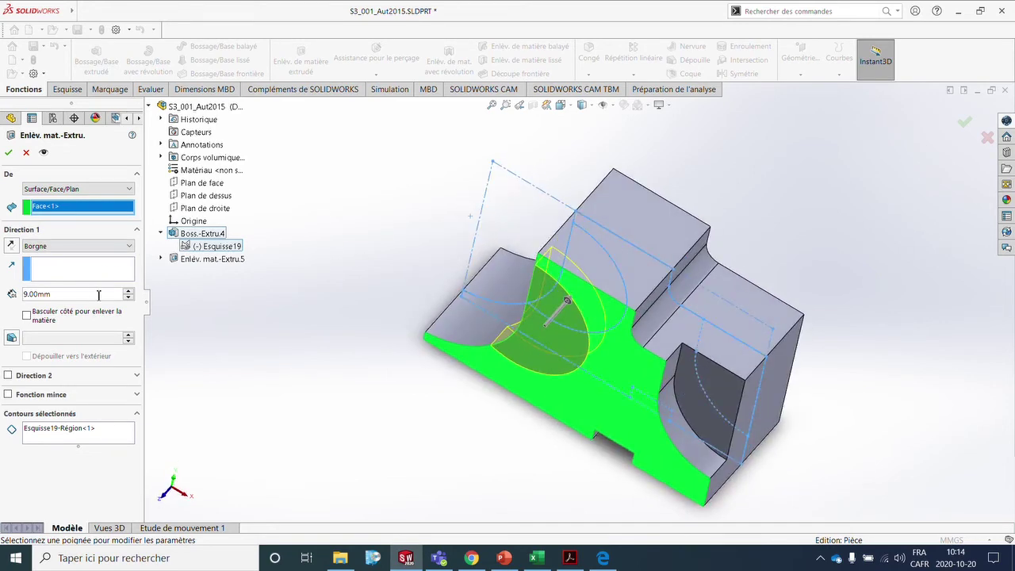
pyautogui.write('13')
pyautogui.press('Return')
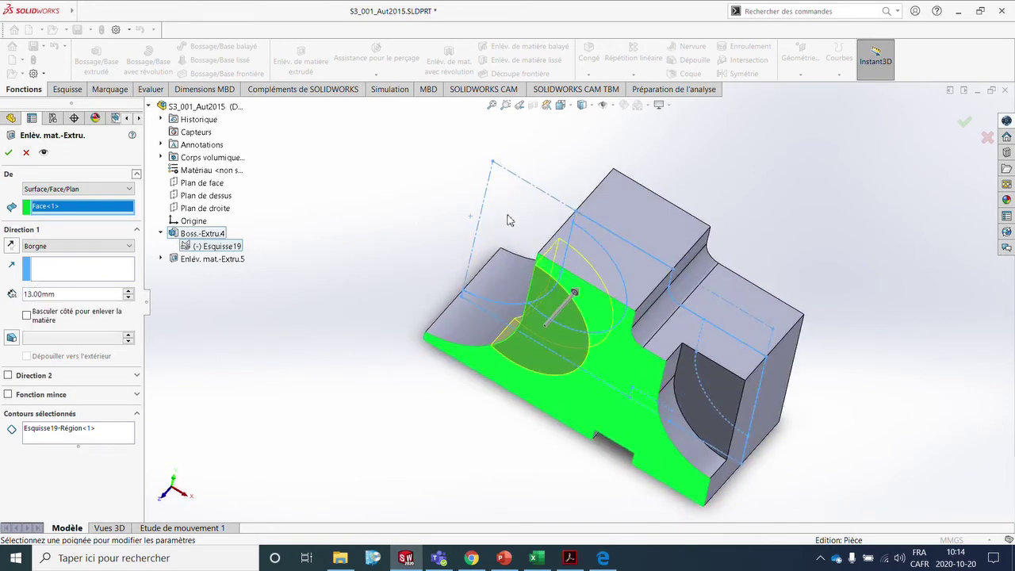
pyautogui.click(8, 152)
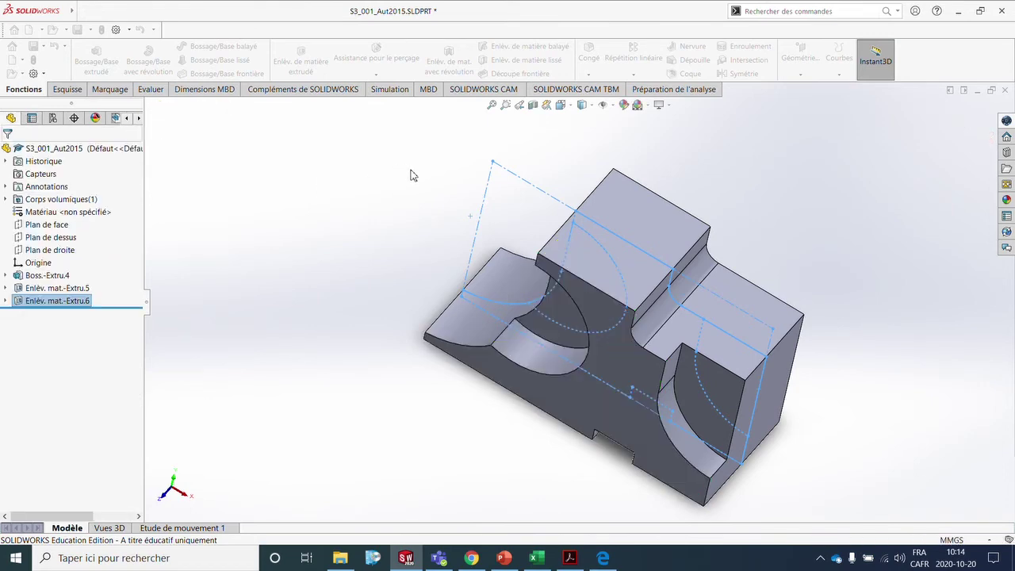
# Step: Sketch a corner rectangle about 49 by 12 mm on the lower step's top face, starting at its outer rear corner
pyautogui.moveTo(410, 173); pyautogui.dragTo(315, 262, button='middle')
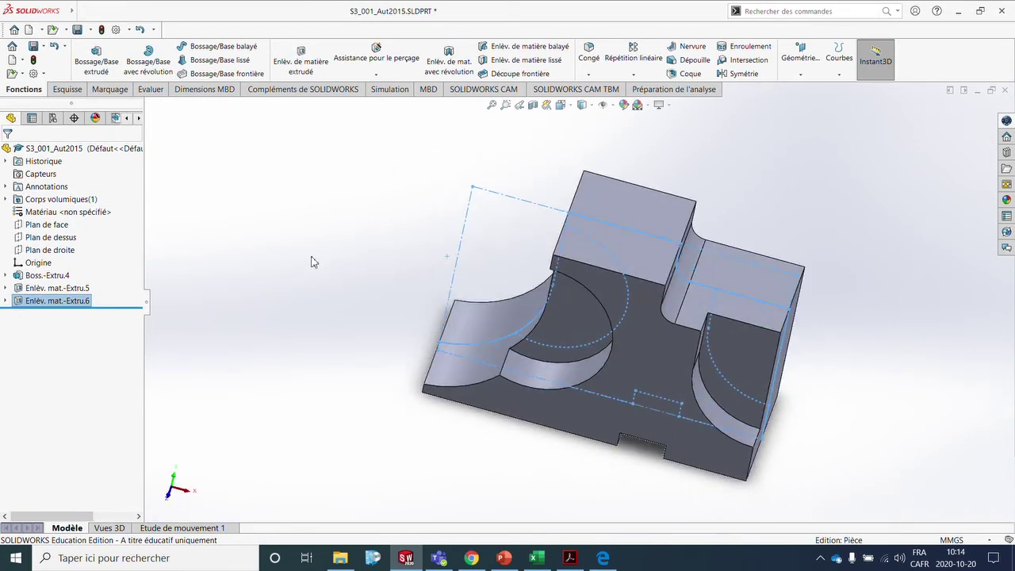
pyautogui.click(315, 262)
pyautogui.moveTo(553, 338); pyautogui.dragTo(353, 236, button='middle')
pyautogui.click(739, 361)
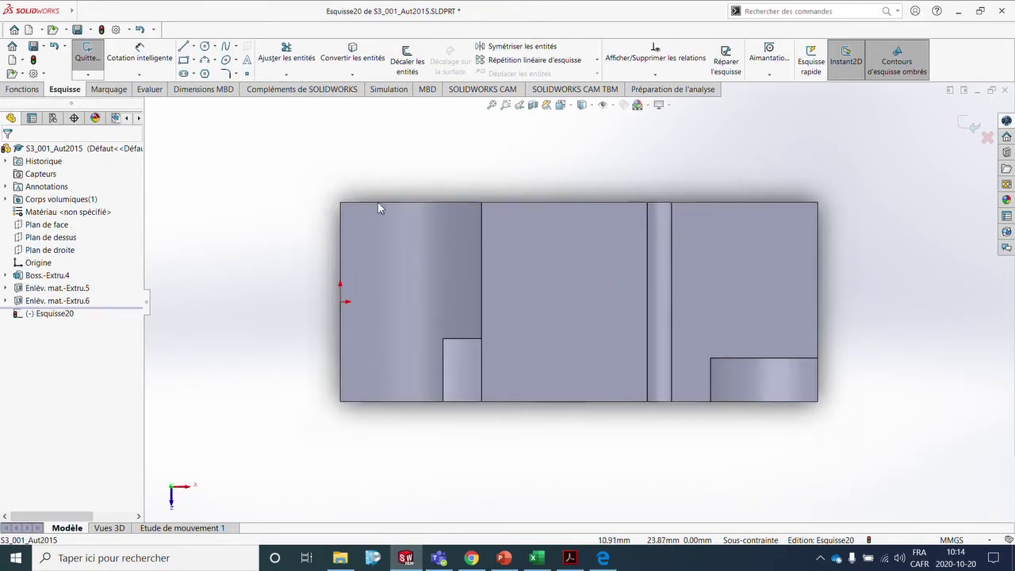
pyautogui.click(186, 61)
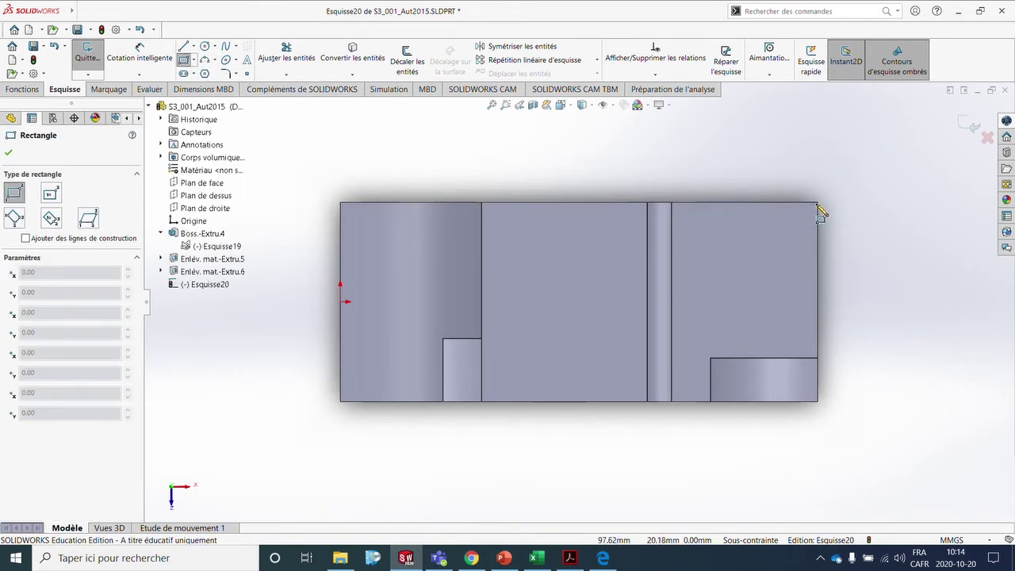
pyautogui.moveTo(819, 203)
pyautogui.mouseDown()
pyautogui.moveTo(594, 243)
pyautogui.moveTo(580, 260)
pyautogui.mouseUp()
pyautogui.moveTo(580, 261); pyautogui.dragTo(581, 190, button='right')
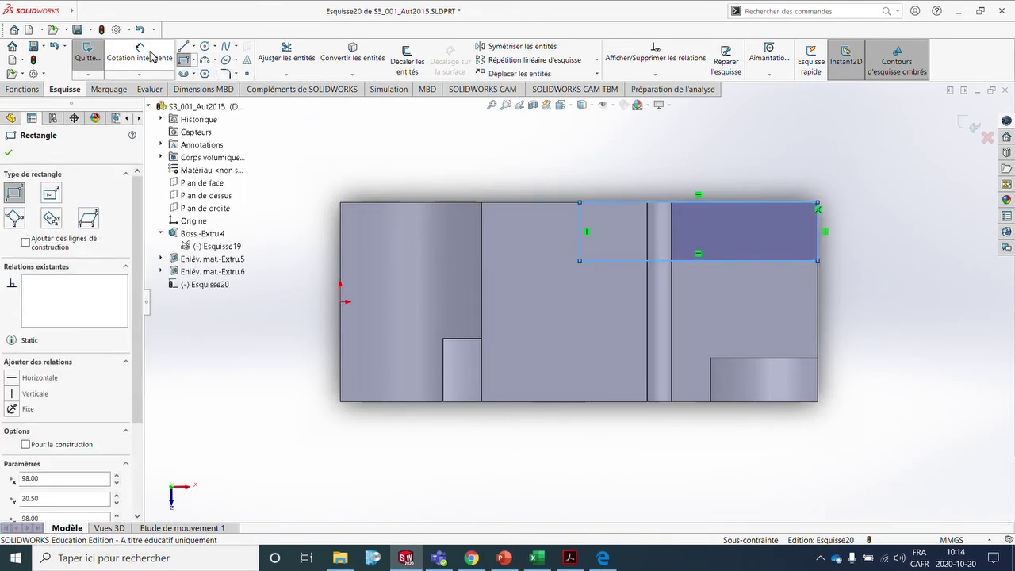
# Step: Dimension the rectangle to 51 mm long and 13 mm wide
pyautogui.click(744, 203)
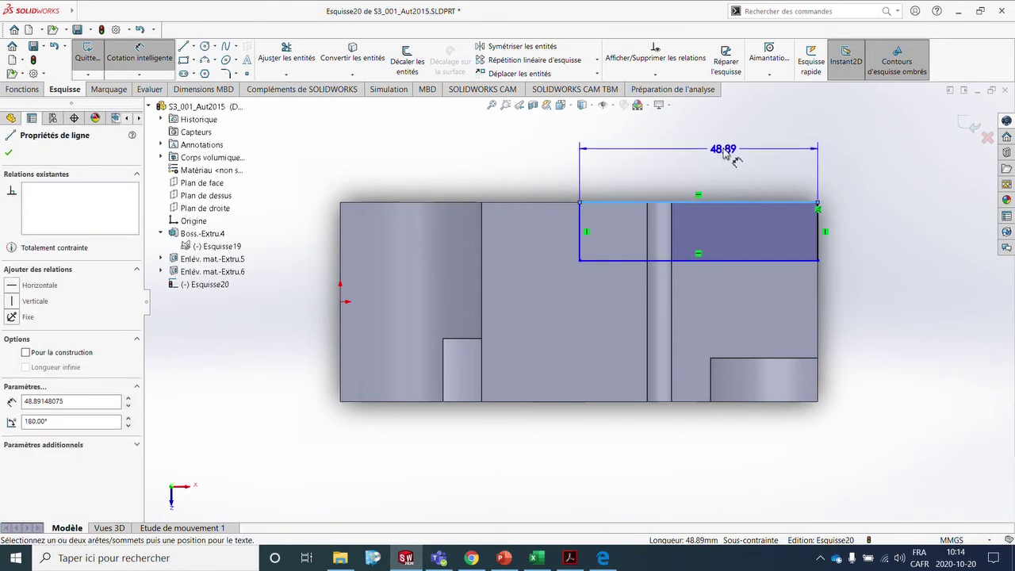
pyautogui.click(723, 151)
pyautogui.write('51')
pyautogui.press('Return')
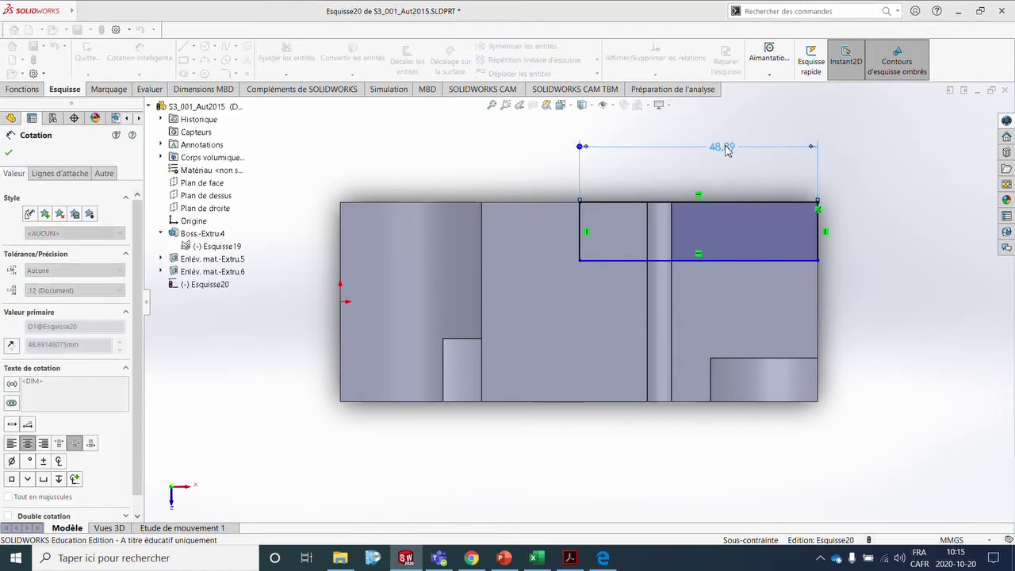
pyautogui.click(820, 238)
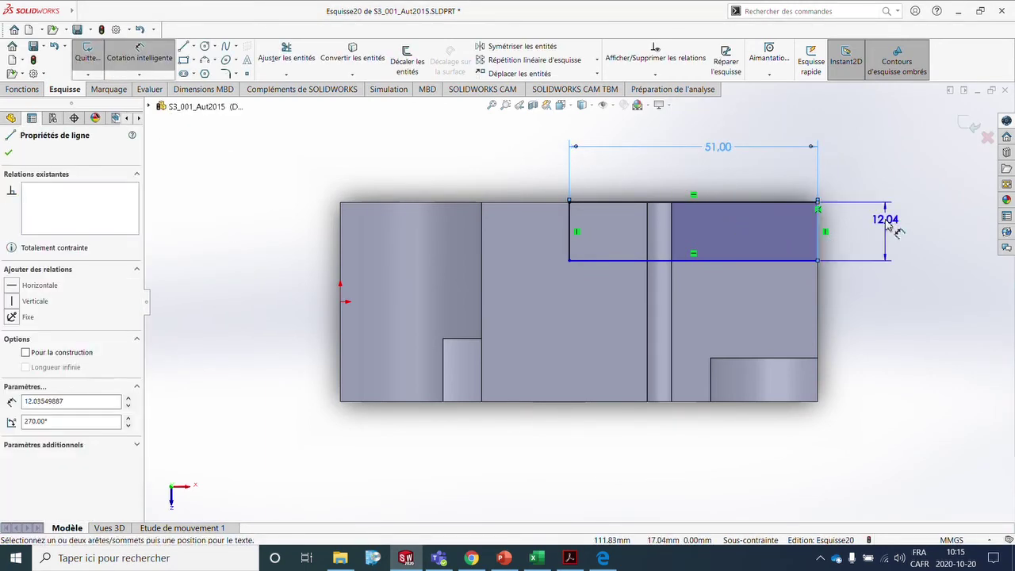
pyautogui.click(886, 231)
pyautogui.write('13')
pyautogui.press('Return')
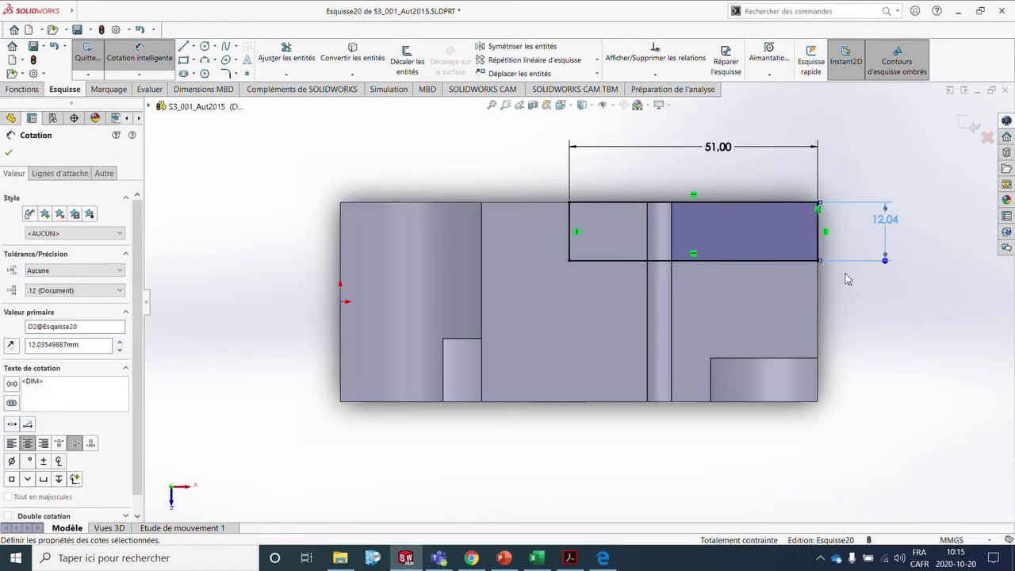
# Step: Exit the rectangle sketch and cut it through all in both directions
pyautogui.moveTo(759, 299); pyautogui.dragTo(333, 222, button='middle')
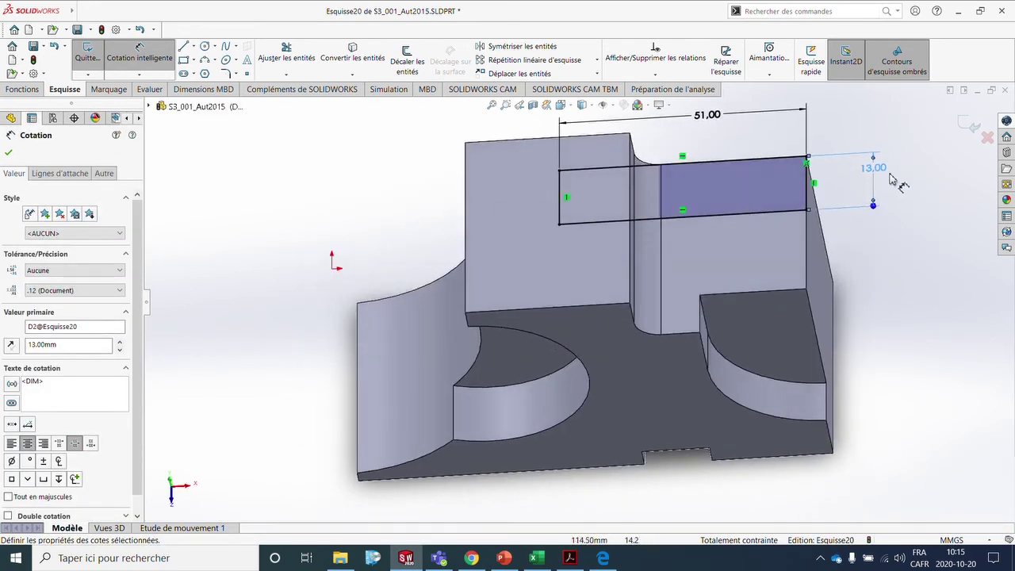
pyautogui.click(962, 125)
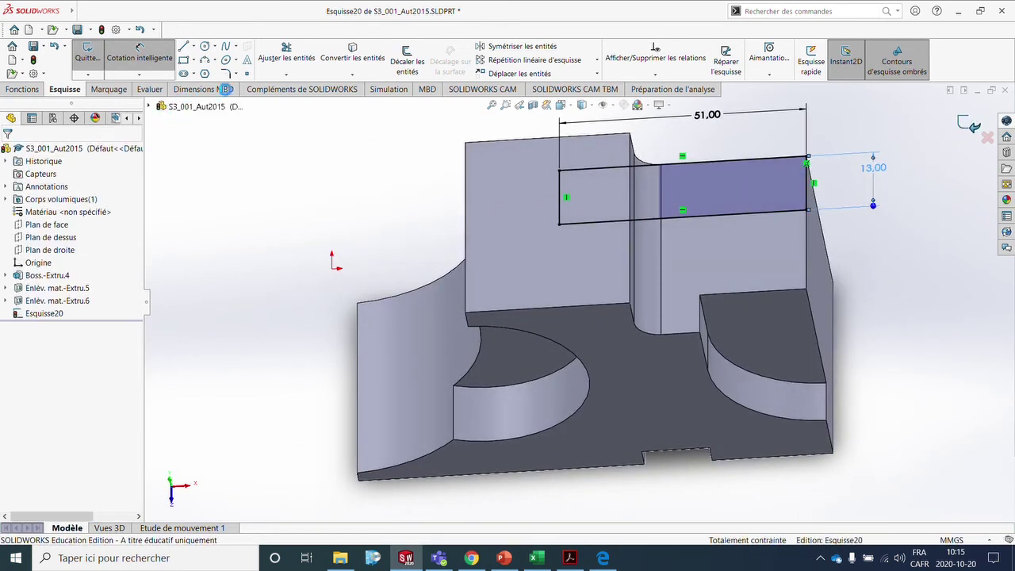
pyautogui.click(96, 226)
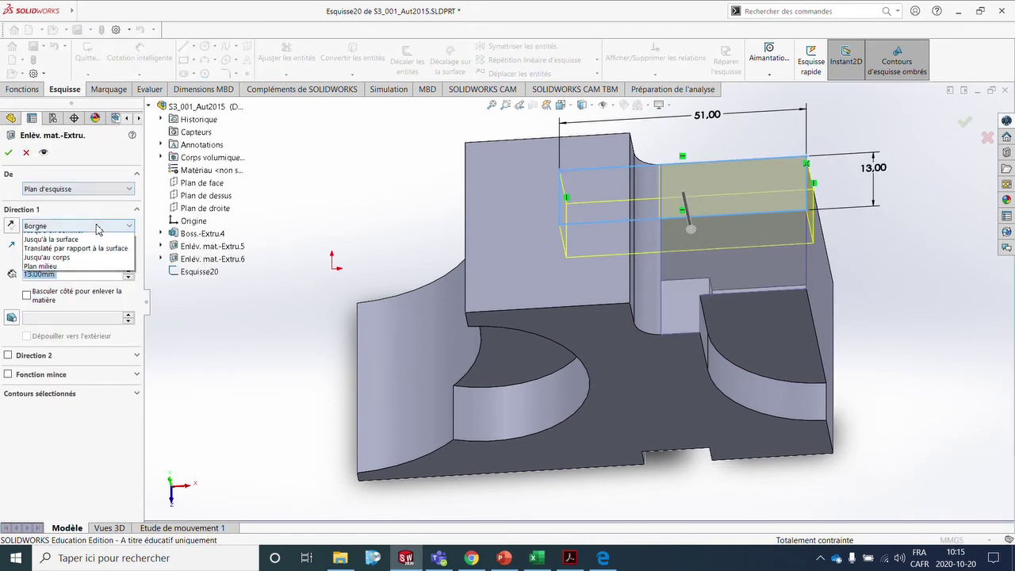
pyautogui.click(100, 255)
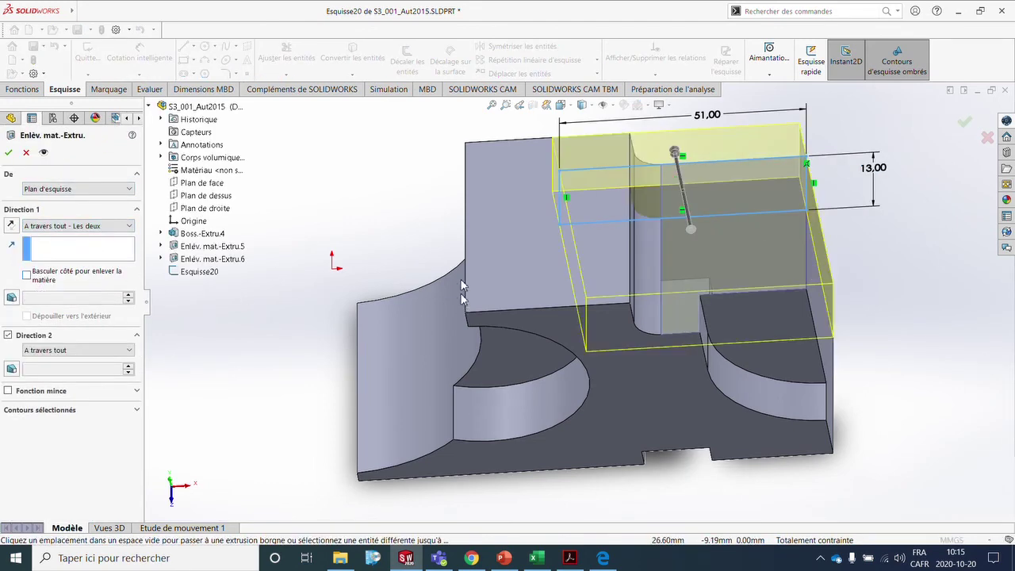
pyautogui.moveTo(603, 238); pyautogui.dragTo(464, 227, button='middle')
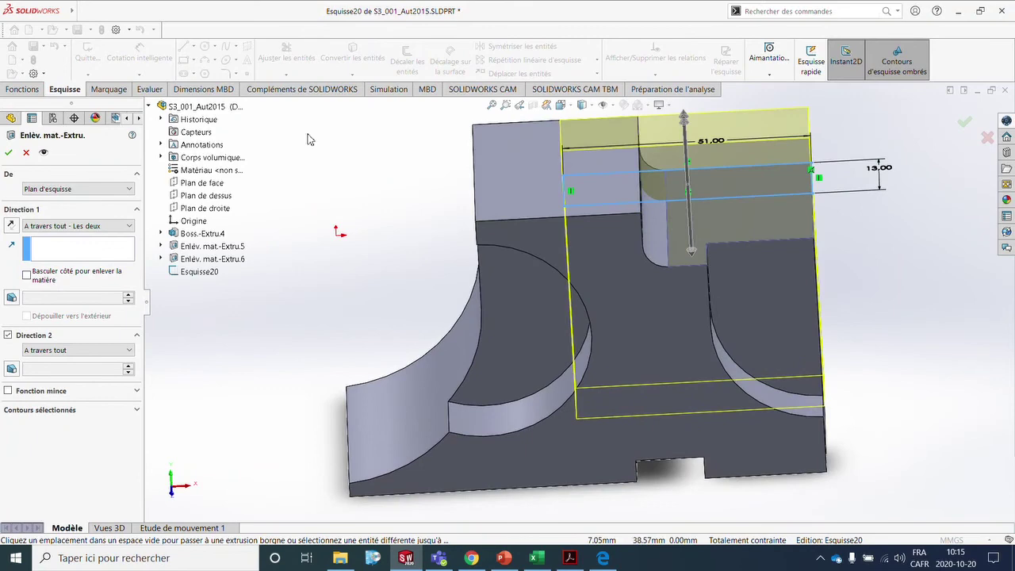
pyautogui.click(9, 152)
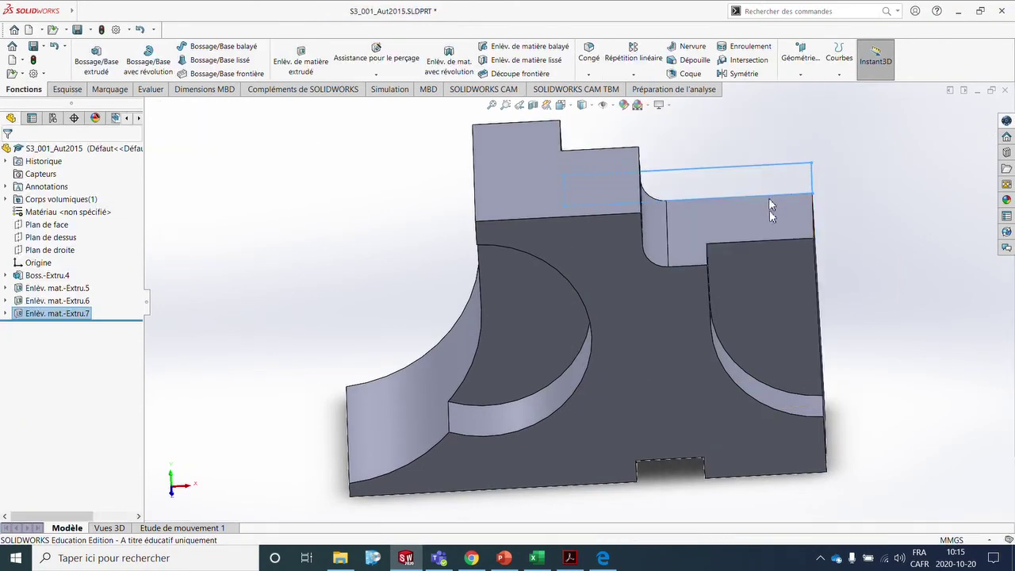
# Step: Start an angle-distance chamfer on the tall block's short rear top edge beside the rectangular cutout
pyautogui.moveTo(768, 198); pyautogui.dragTo(668, 235, button='middle')
pyautogui.click(388, 189)
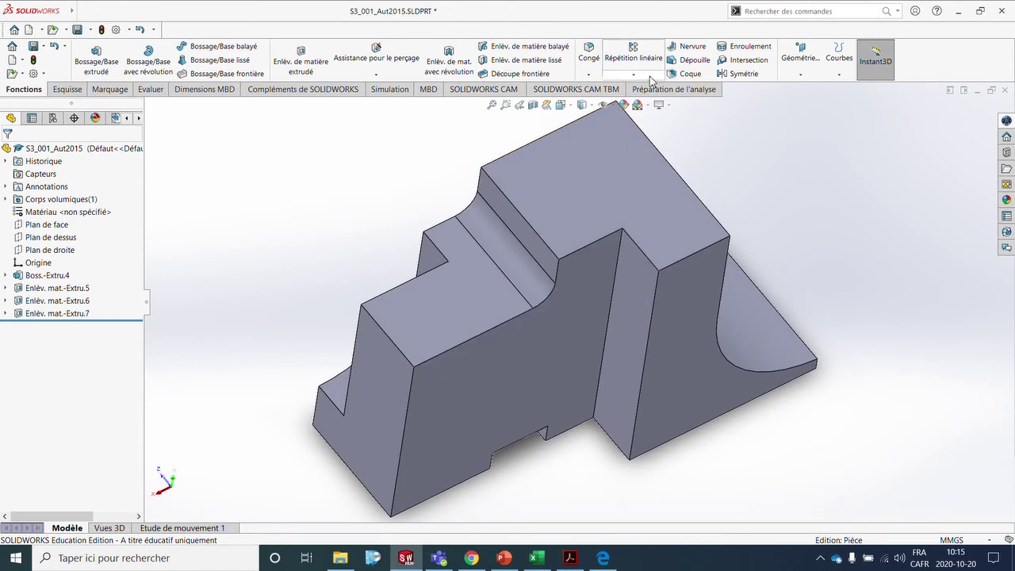
pyautogui.click(589, 76)
pyautogui.click(589, 53)
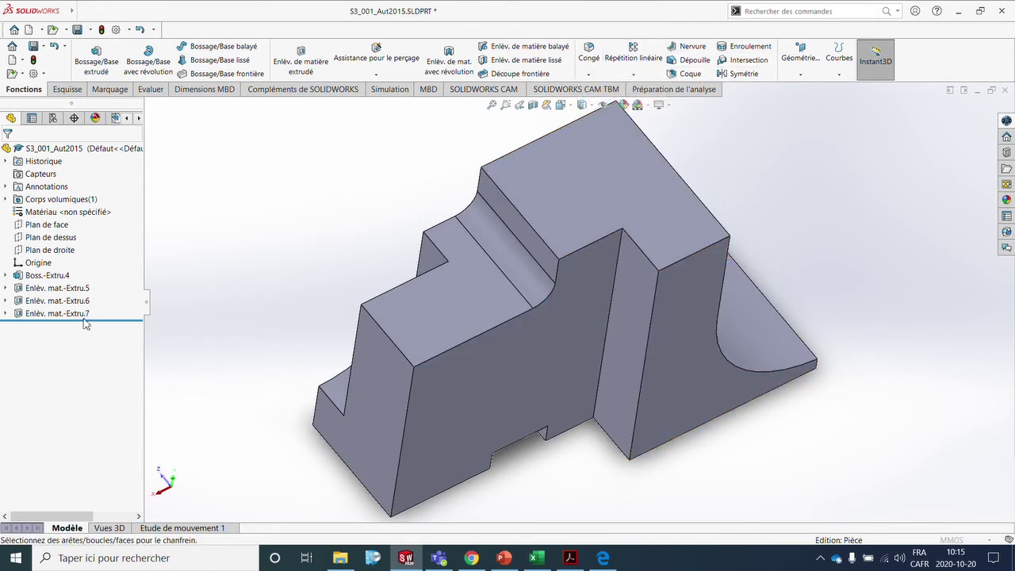
pyautogui.click(690, 254)
pyautogui.moveTo(691, 254); pyautogui.dragTo(629, 131, button='middle')
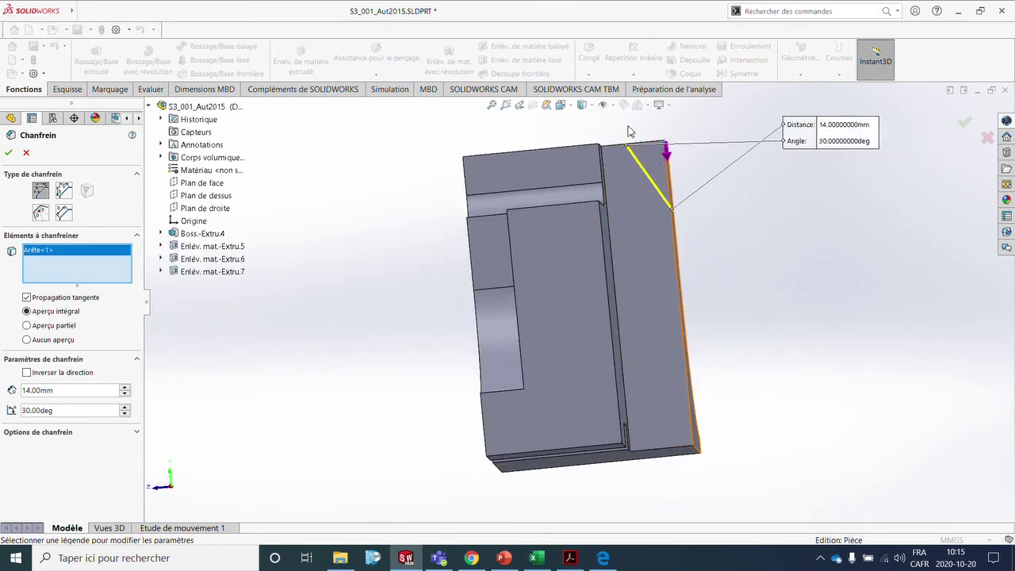
pyautogui.moveTo(745, 234); pyautogui.dragTo(714, 268, button='middle')
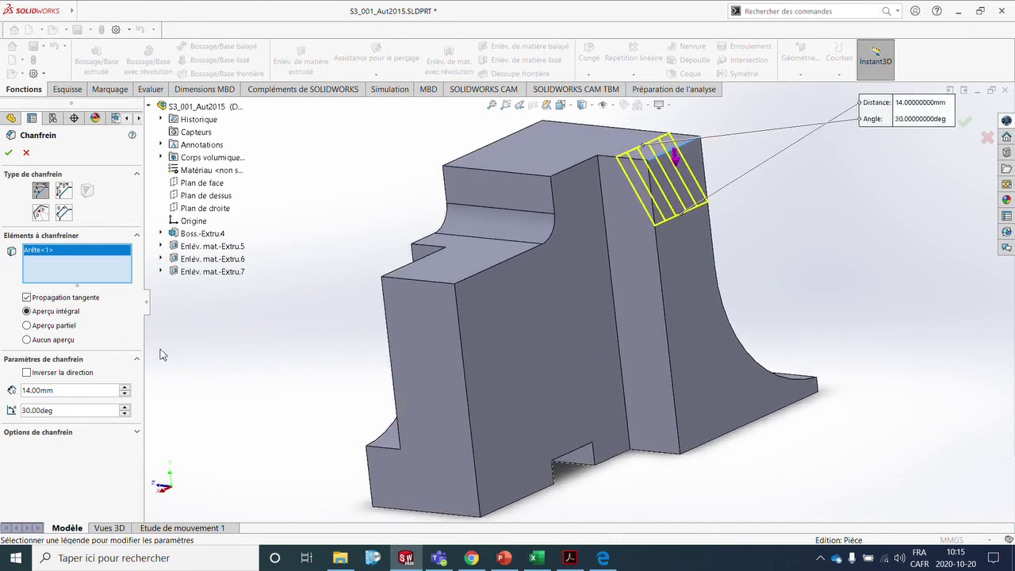